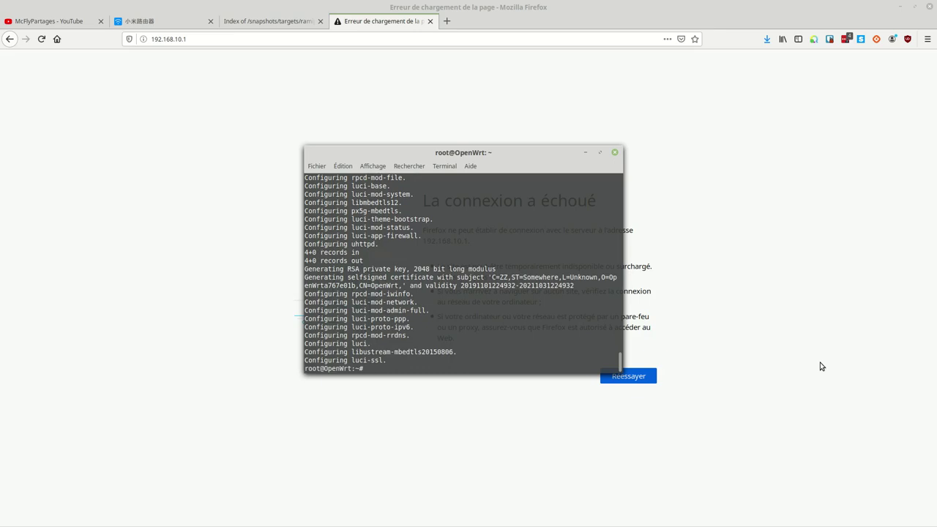
{"action": "left_click", "coordinate": [226, 38]}
{"action": "key", "text": "Return"}
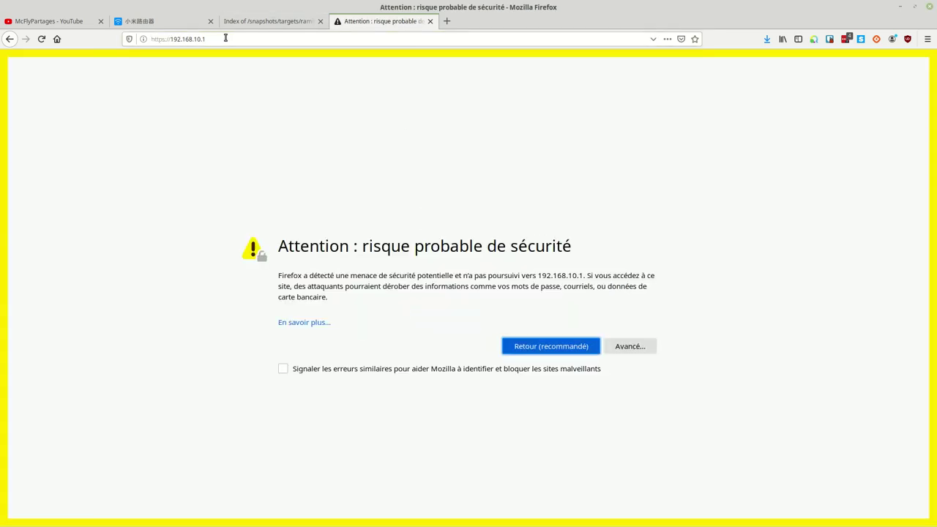
{"action": "left_click", "coordinate": [635, 346]}
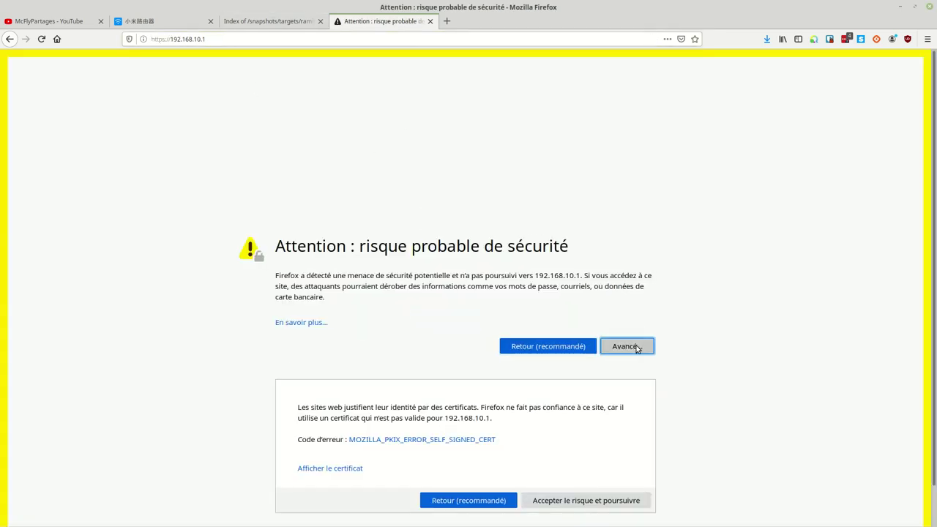
{"action": "left_click", "coordinate": [584, 501]}
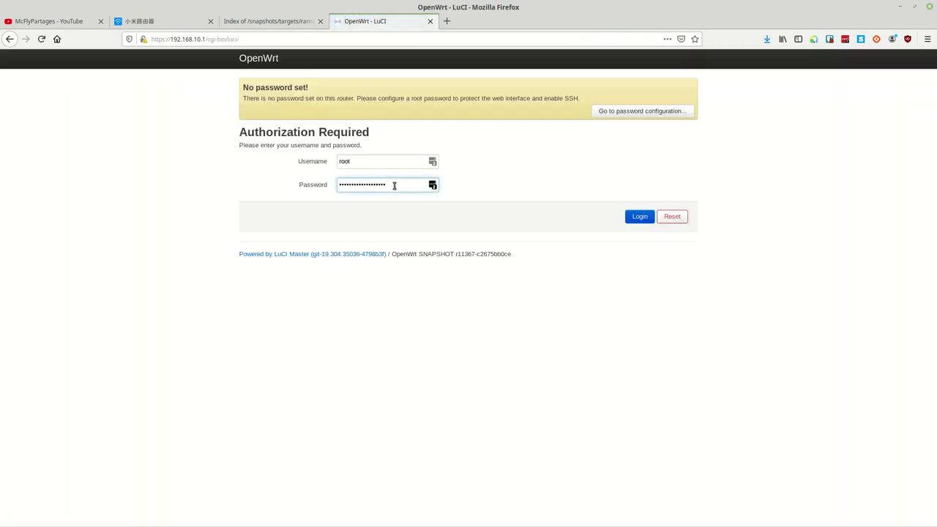
Clear the prefilled password and log in to LuCI with an empty password
{"action": "left_click_drag", "start_coordinate": [394, 187], "coordinate": [326, 185]}
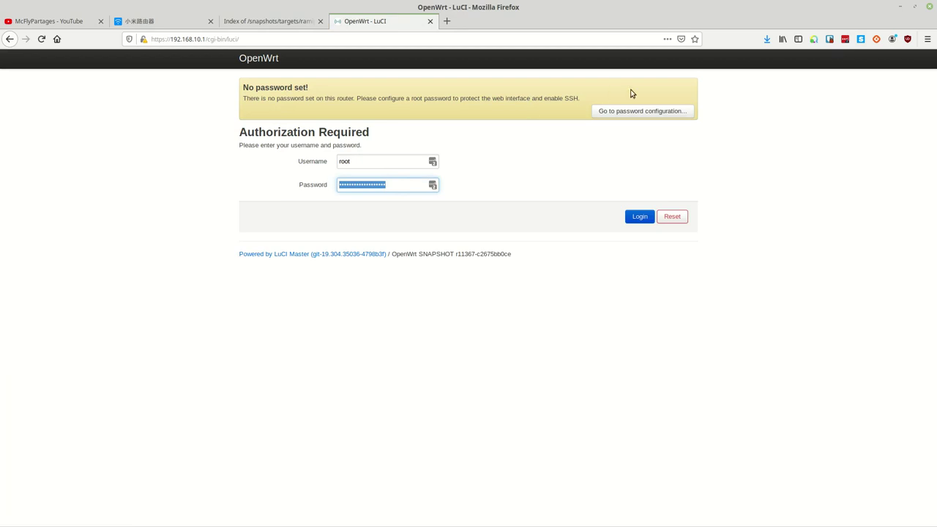
{"action": "left_click", "coordinate": [651, 113]}
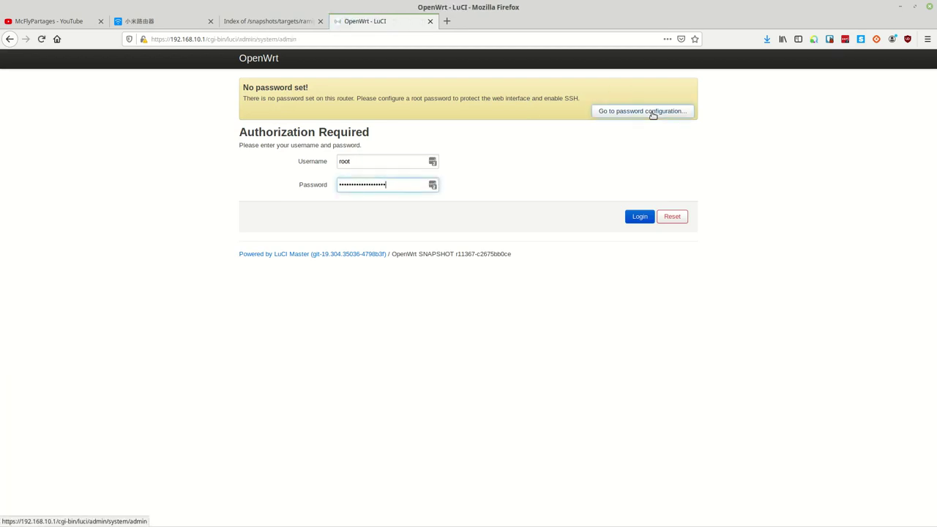
{"action": "left_click", "coordinate": [654, 114]}
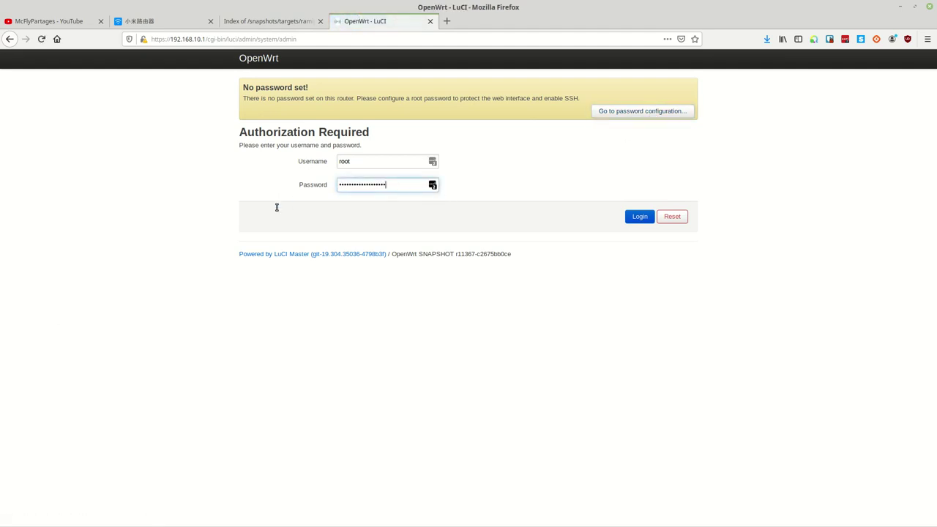
{"action": "key", "text": "ctrl+a"}
{"action": "key", "text": "BackSpace"}
{"action": "left_click", "coordinate": [640, 217]}
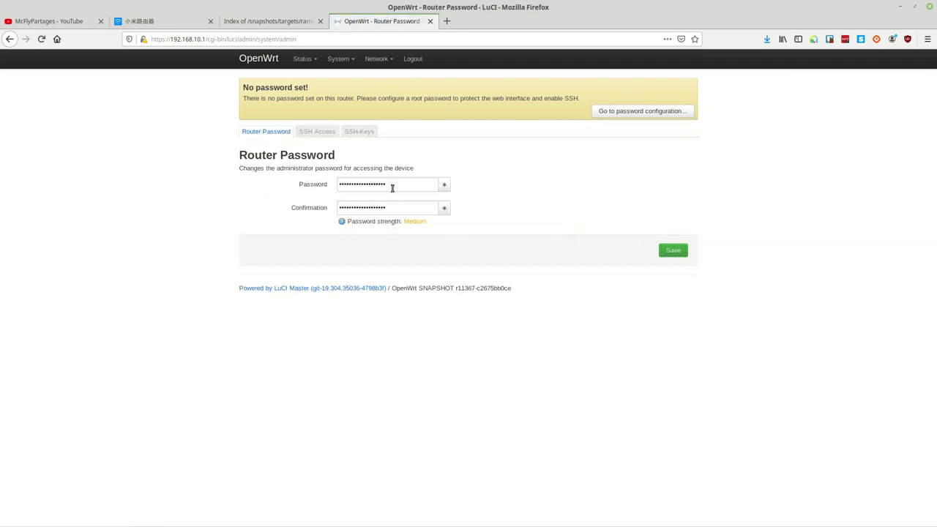
Enter the new root password in Password and Confirmation and save it
{"action": "left_click", "coordinate": [672, 251]}
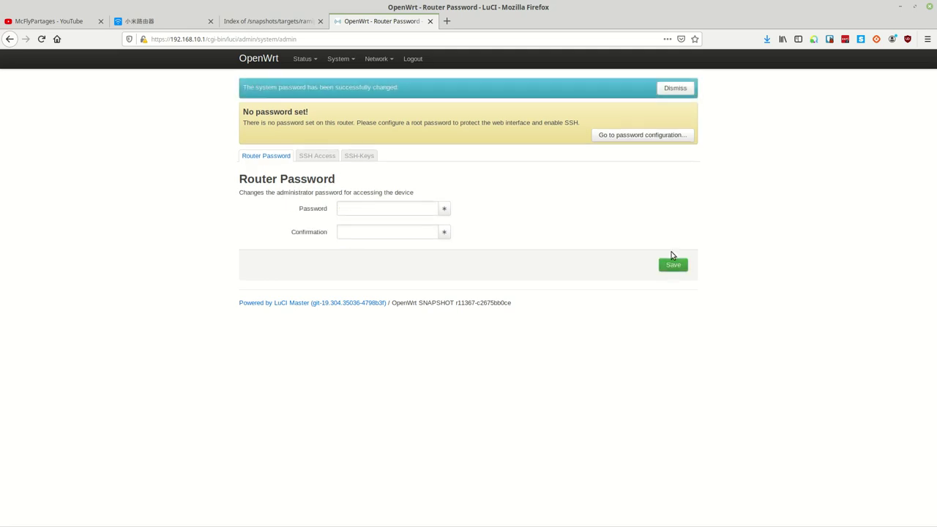
{"action": "left_click", "coordinate": [390, 212]}
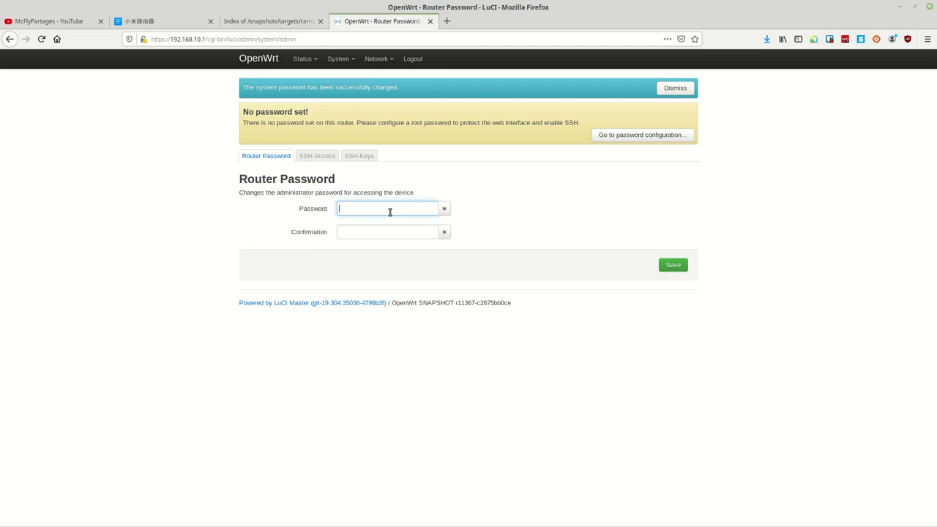
{"action": "left_click", "coordinate": [655, 134]}
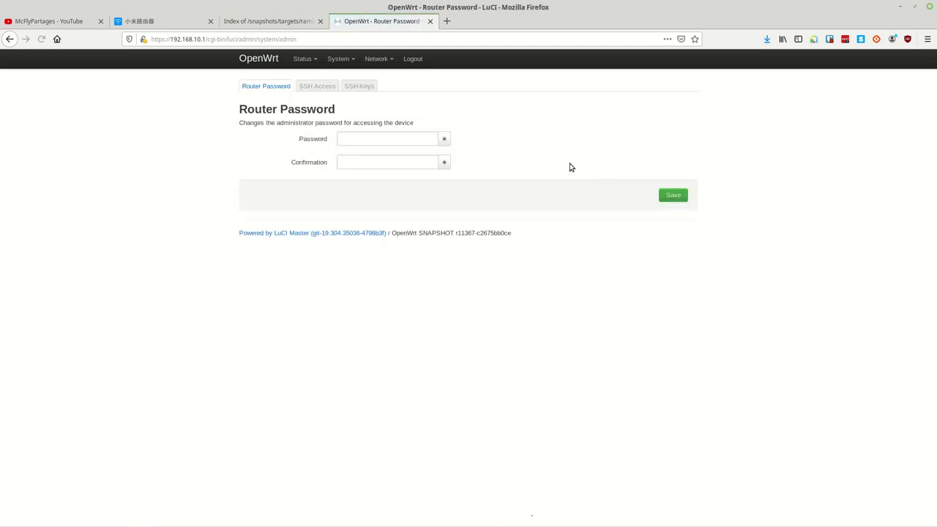
{"action": "left_click", "coordinate": [390, 139]}
{"action": "type", "text": "••••"}
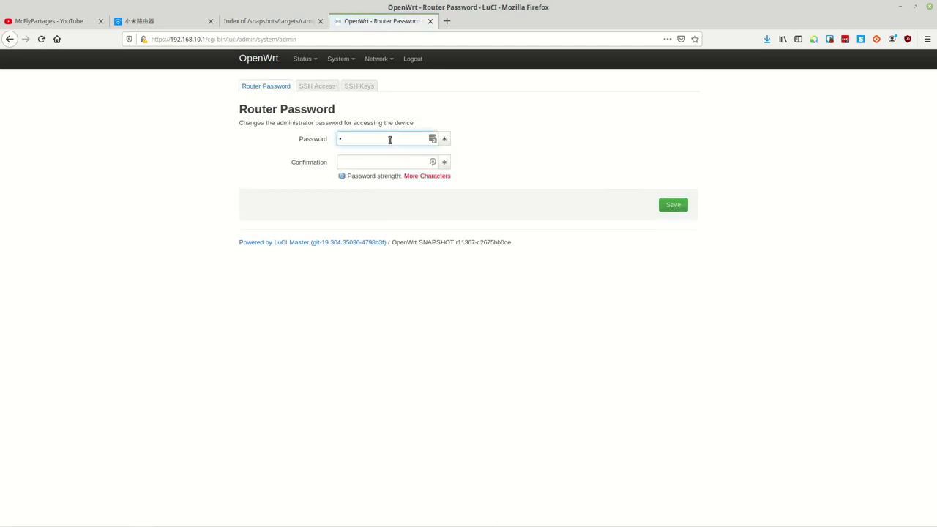
{"action": "key", "text": "BackSpace"}
{"action": "key", "text": "BackSpace"}
{"action": "key", "text": "BackSpace"}
{"action": "key", "text": "BackSpace"}
{"action": "key", "text": "BackSpace"}
{"action": "type", "text": "••••••••••••••••••"}
{"action": "key", "text": "Tab"}
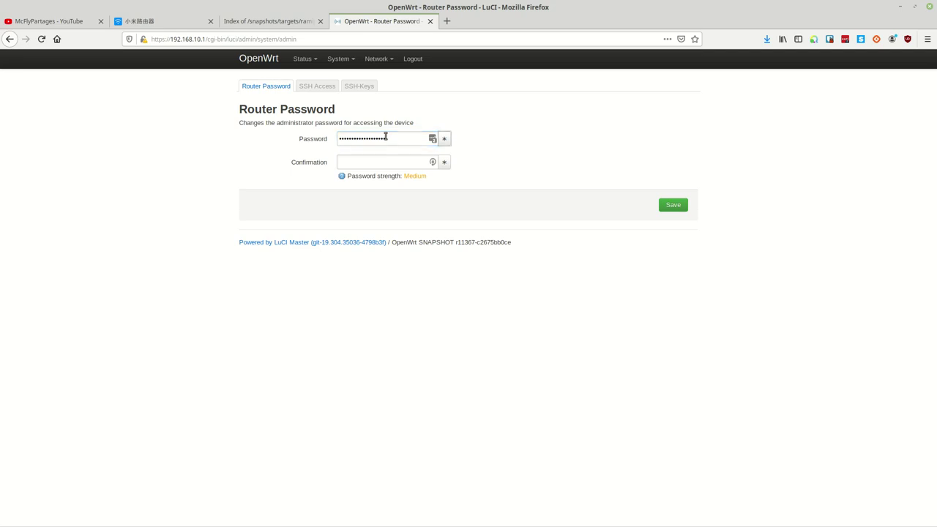
{"action": "left_click", "coordinate": [389, 163]}
{"action": "type", "text": "•••••••••••••••••••"}
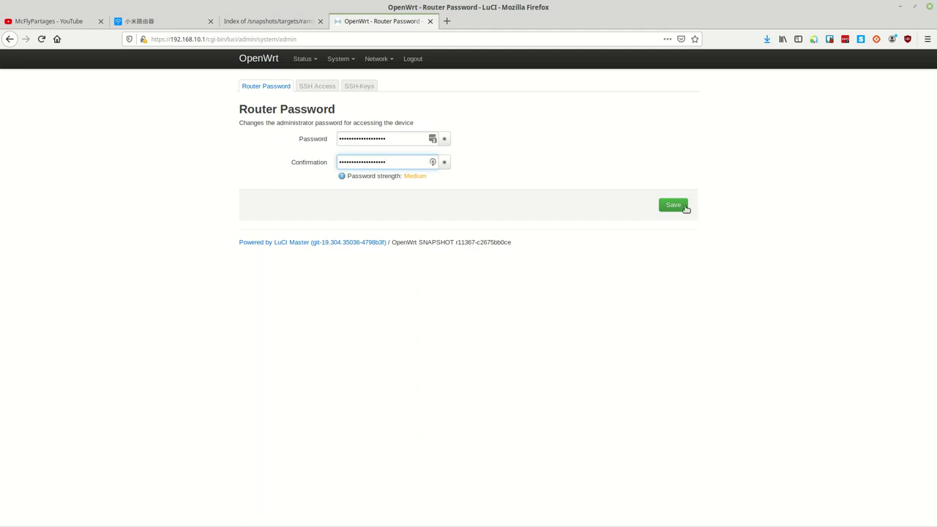
{"action": "left_click", "coordinate": [673, 206]}
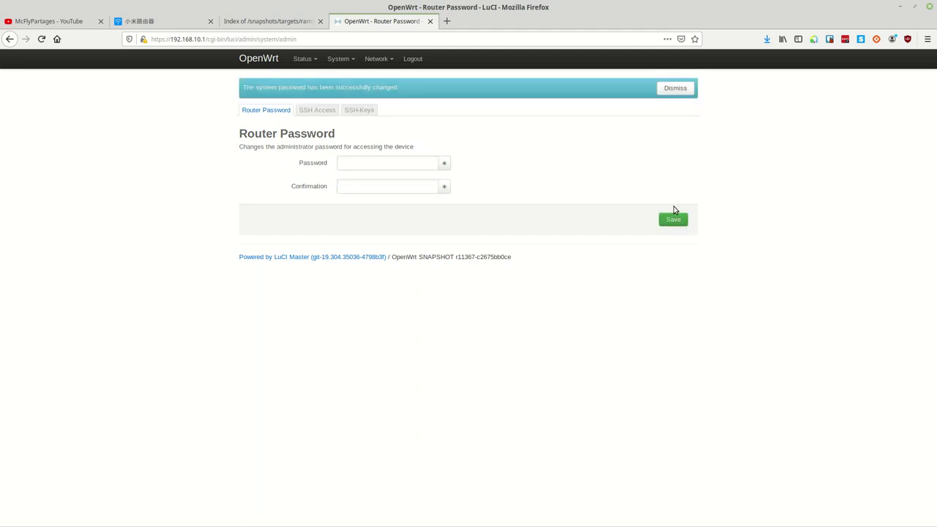
Go to the System > Backup / Flash Firmware page
{"action": "left_click", "coordinate": [300, 64]}
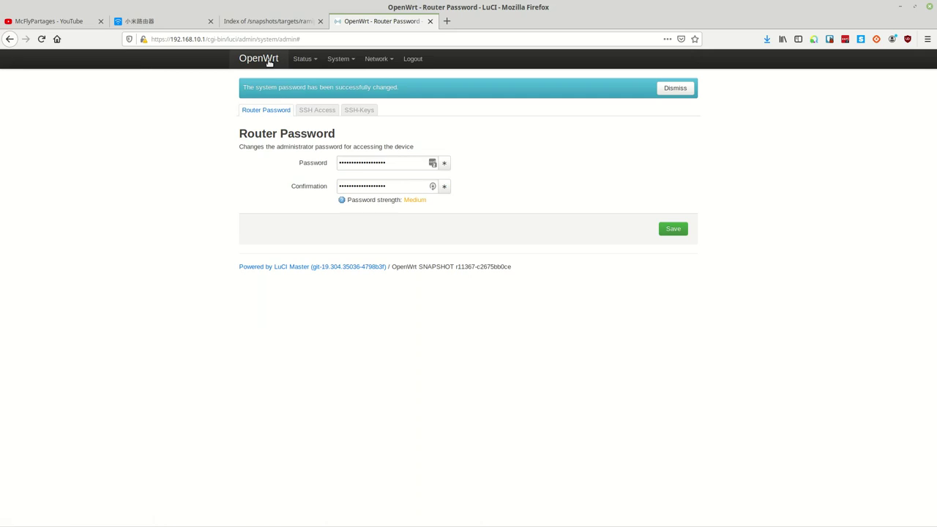
{"action": "mouse_move", "coordinate": [303, 63]}
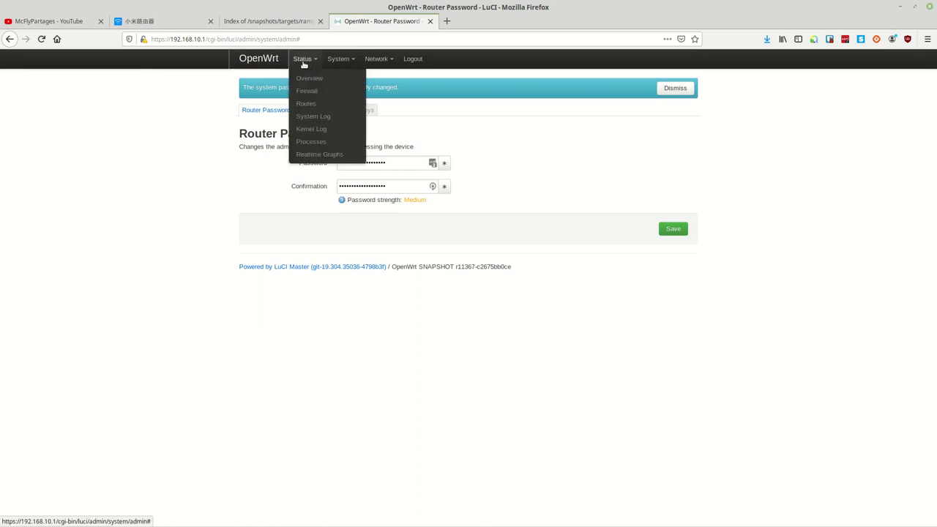
{"action": "mouse_move", "coordinate": [380, 64]}
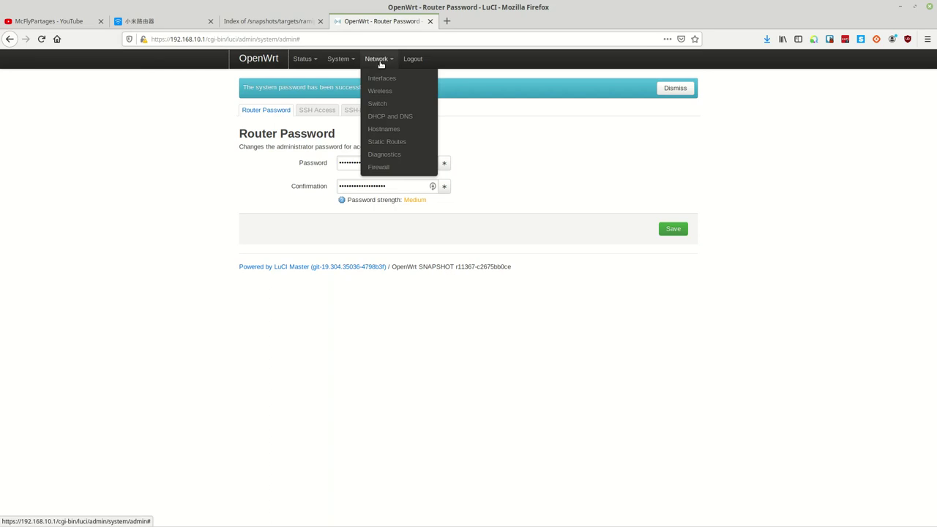
{"action": "mouse_move", "coordinate": [336, 63]}
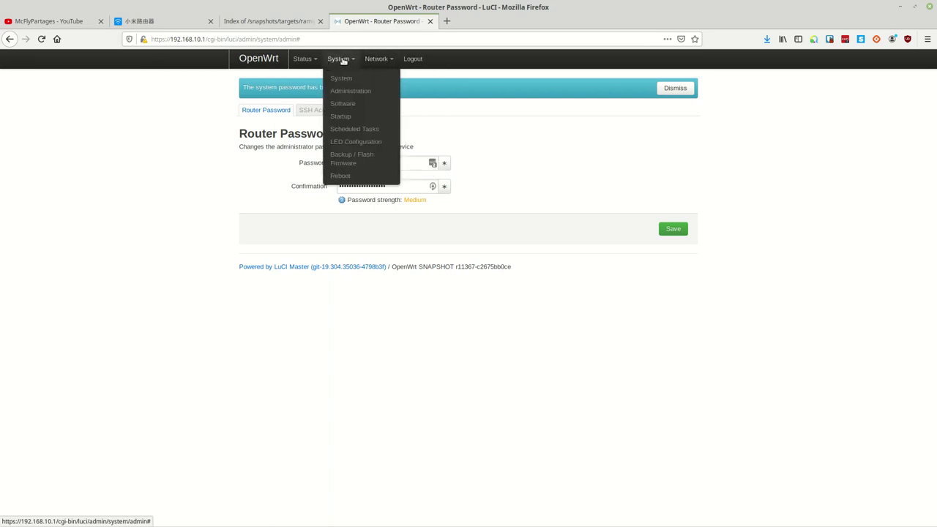
{"action": "left_click", "coordinate": [346, 161]}
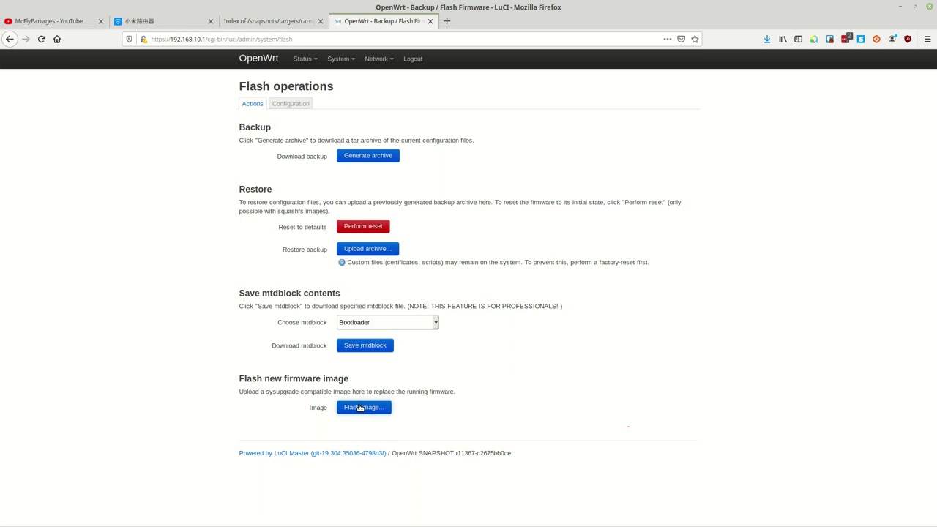
Flash the mir3g sysupgrade.bin from the Desktop 'xiomi tuto' folder, keeping current settings
{"action": "left_click", "coordinate": [359, 408]}
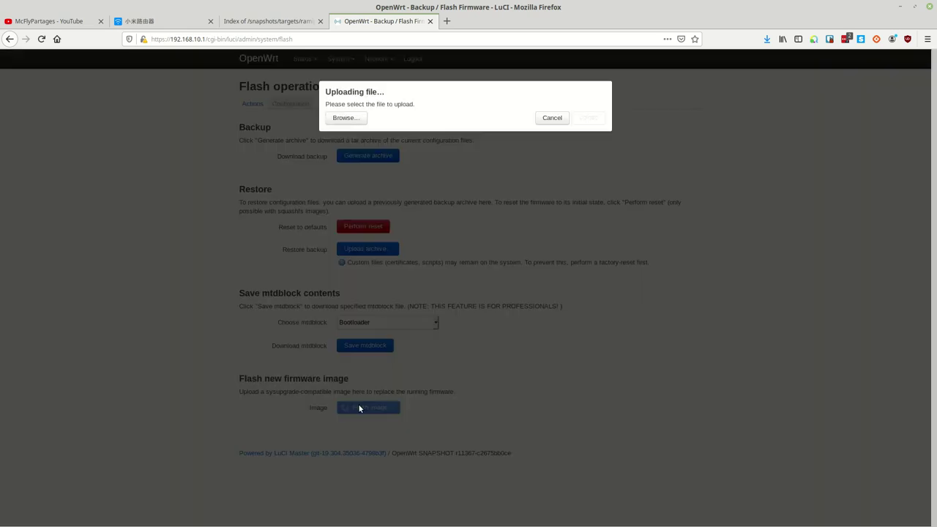
{"action": "left_click", "coordinate": [350, 118]}
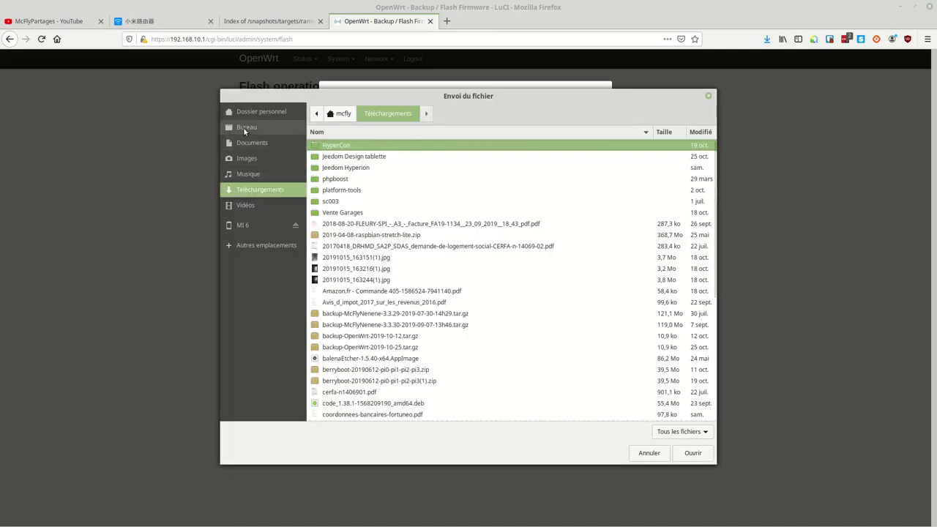
{"action": "left_click", "coordinate": [246, 131]}
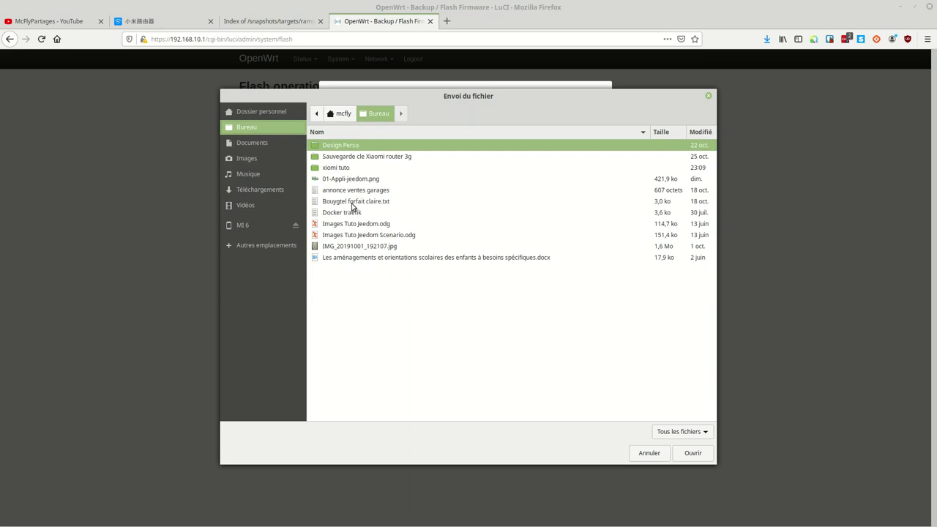
{"action": "double_click", "coordinate": [339, 168]}
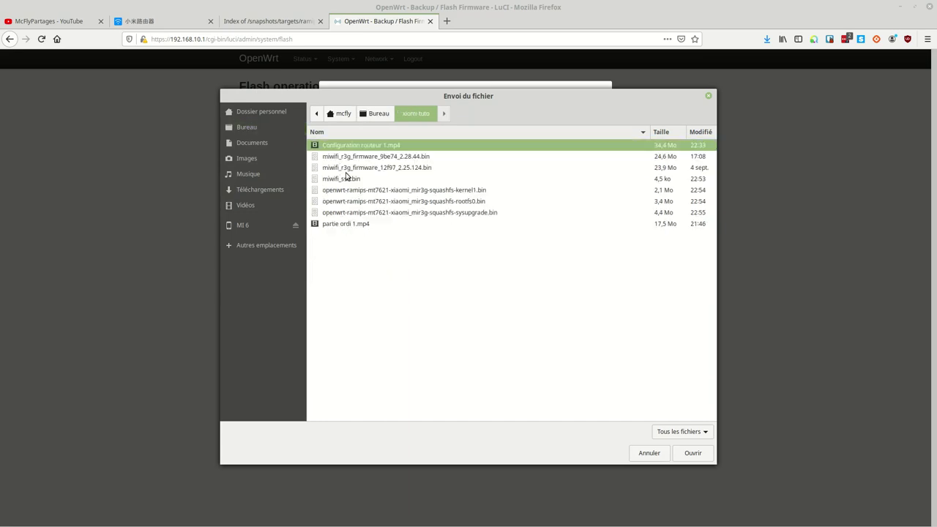
{"action": "left_click", "coordinate": [380, 213]}
{"action": "left_click", "coordinate": [692, 453]}
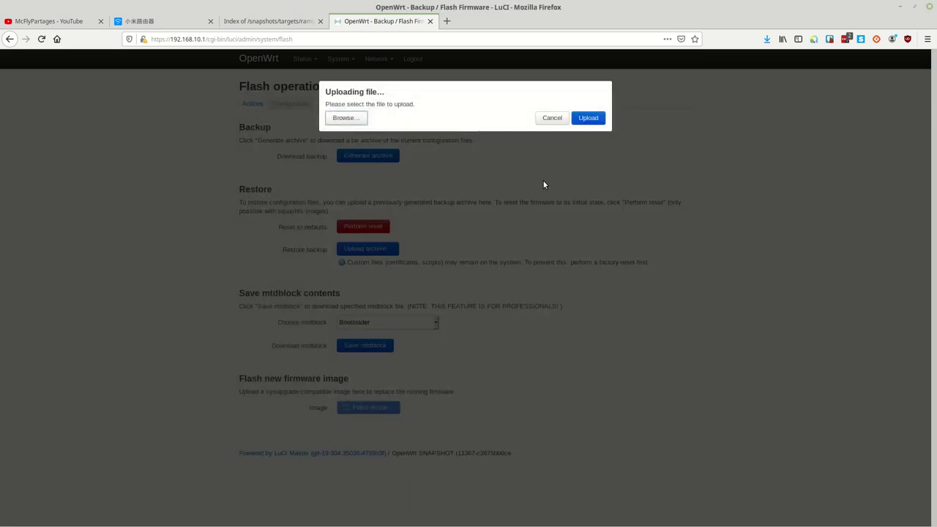
{"action": "left_click", "coordinate": [588, 118]}
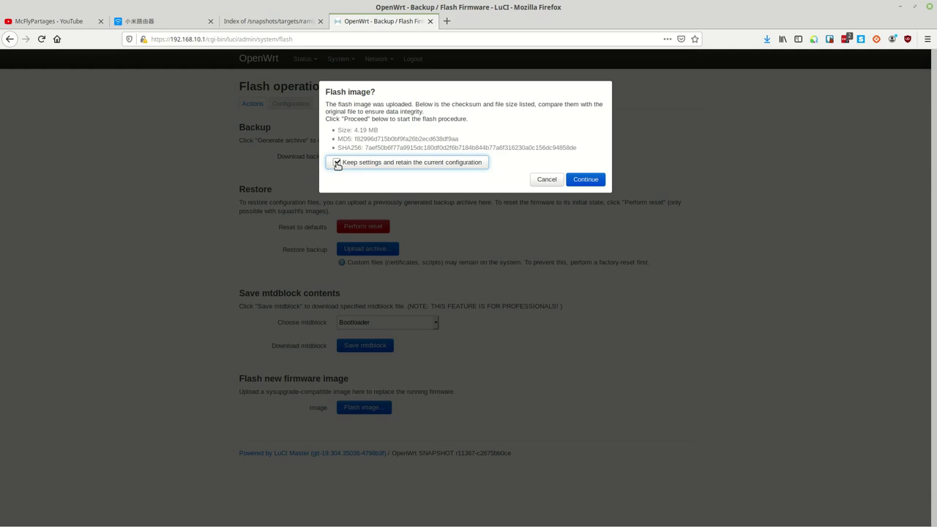
{"action": "left_click", "coordinate": [583, 180]}
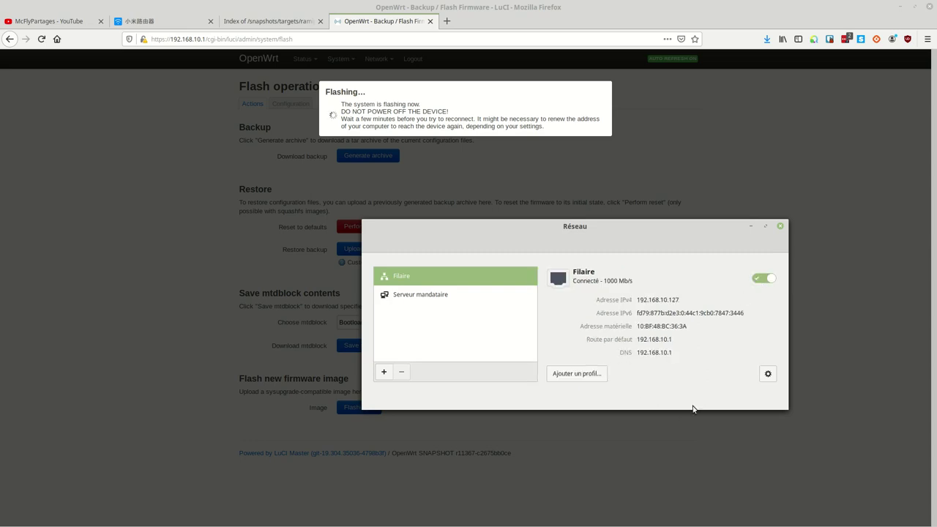
Back in the router tab, reload the address 192.168.10.1/cgi-bin/luci/
{"action": "left_click", "coordinate": [212, 246]}
{"action": "left_click", "coordinate": [269, 22]}
{"action": "left_click", "coordinate": [358, 23]}
{"action": "left_click", "coordinate": [347, 40]}
{"action": "left_click", "coordinate": [208, 41], "text": "shift"}
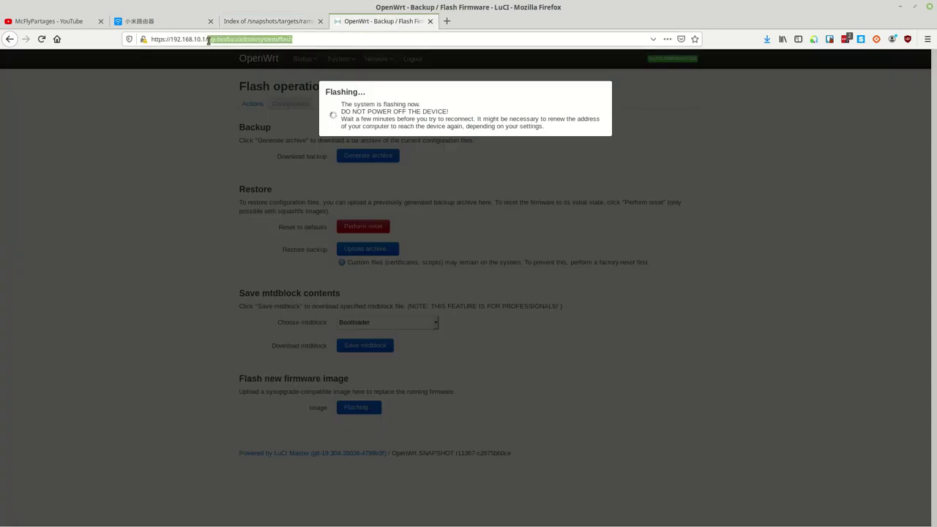
{"action": "type", "text": "gi-bin/luci/"}
{"action": "key", "text": "Return"}
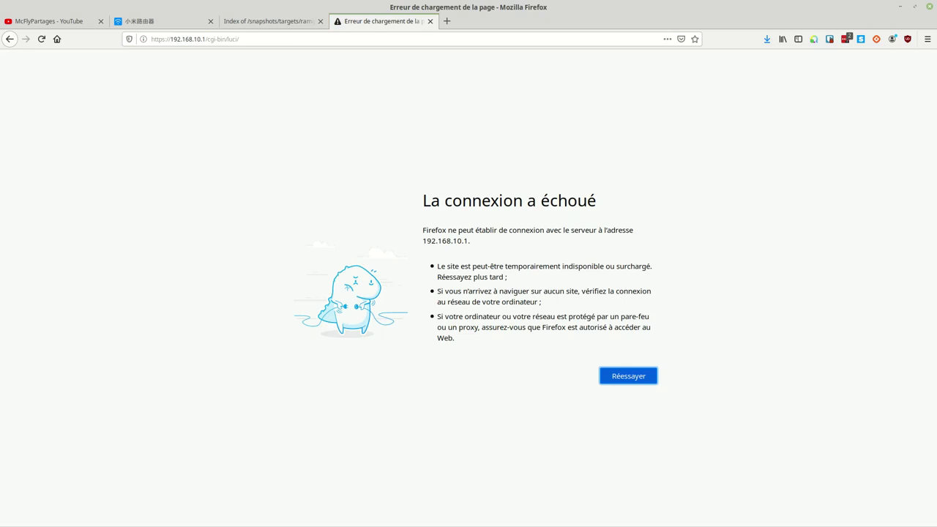
SSH into the router as root and run opkg update
{"action": "key", "text": "alt+Tab"}
{"action": "left_click_drag", "start_coordinate": [461, 155], "coordinate": [436, 137]}
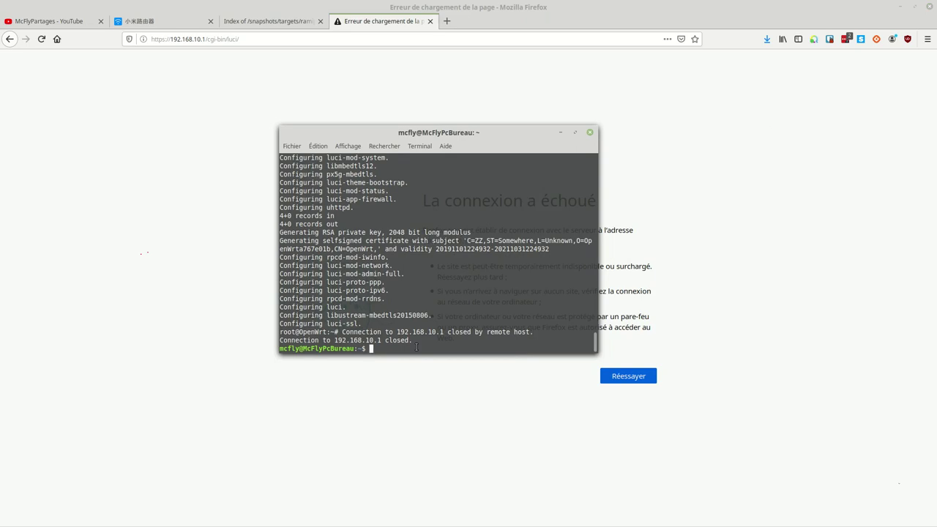
{"action": "key", "text": "Up"}
{"action": "key", "text": "Return"}
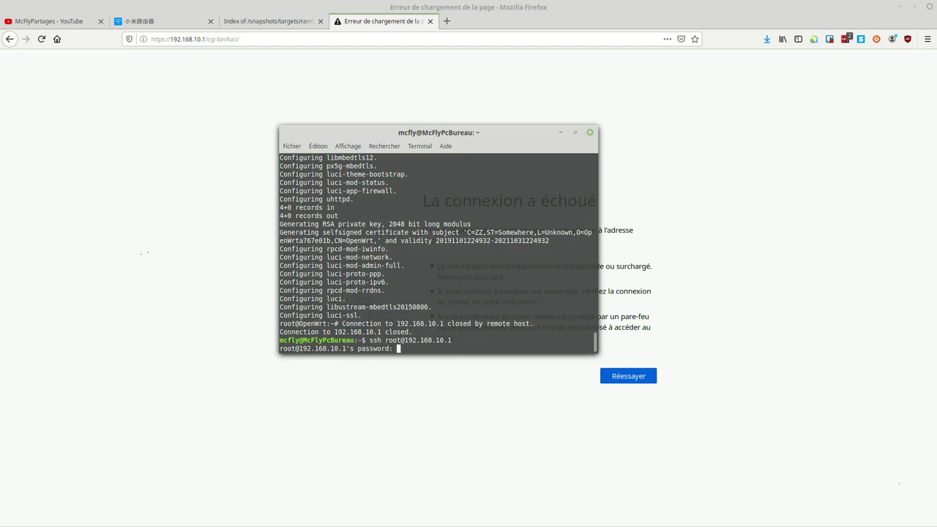
{"action": "key", "text": "Return"}
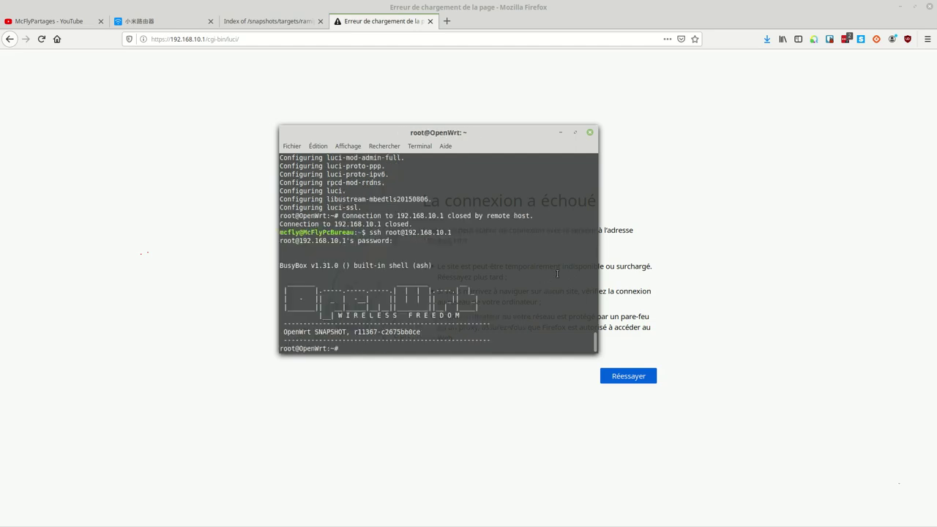
{"action": "type", "text": "opkg update"}
{"action": "key", "text": "Return"}
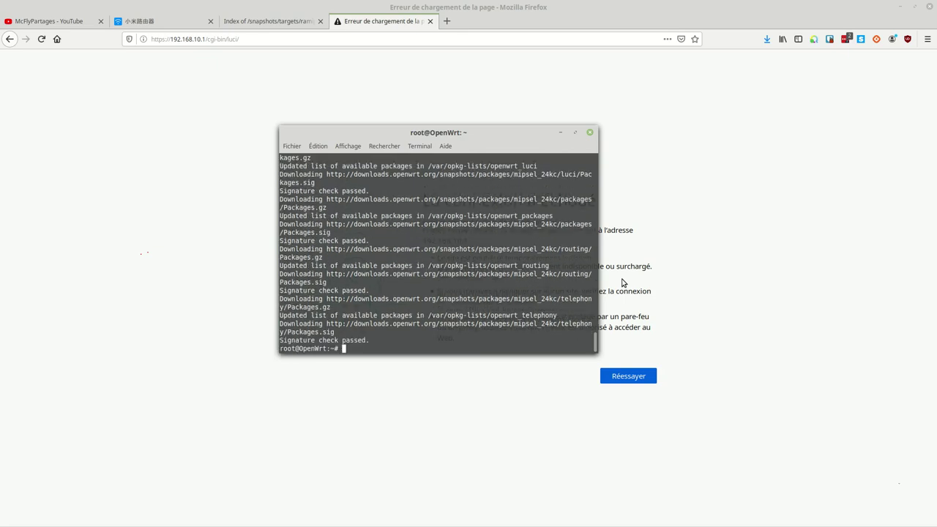
Install the luci-ssl package with opkg
{"action": "key", "text": "Up"}
{"action": "key", "text": "BackSpace"}
{"action": "key", "text": "BackSpace"}
{"action": "key", "text": "BackSpace"}
{"action": "key", "text": "BackSpace"}
{"action": "key", "text": "BackSpace"}
{"action": "key", "text": "BackSpace"}
{"action": "type", "text": "install luci"}
{"action": "type", "text": "-ssl"}
{"action": "key", "text": "Return"}
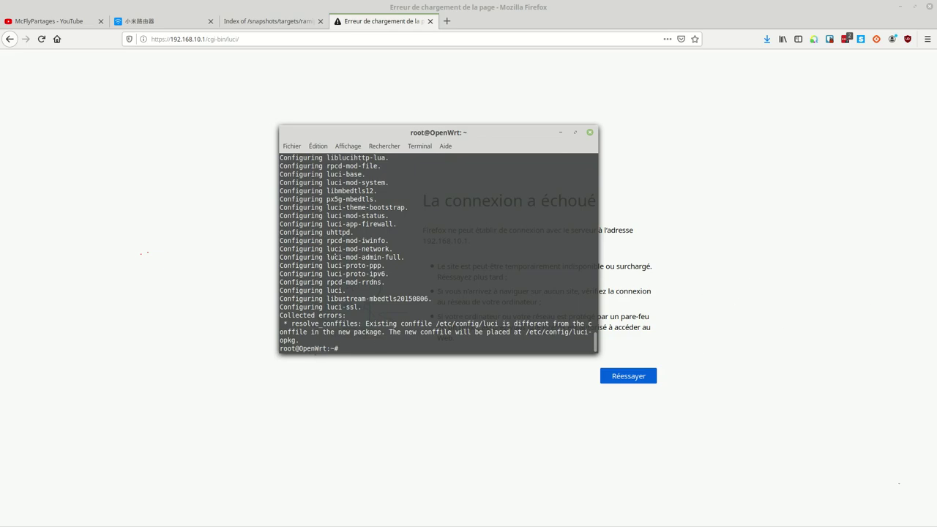
Rerun opkg update, then install luci-i18n-base-fr and luci-i18n-firewall-fr
{"action": "right_click", "coordinate": [499, 343]}
{"action": "left_click", "coordinate": [526, 404]}
{"action": "key", "text": "Return"}
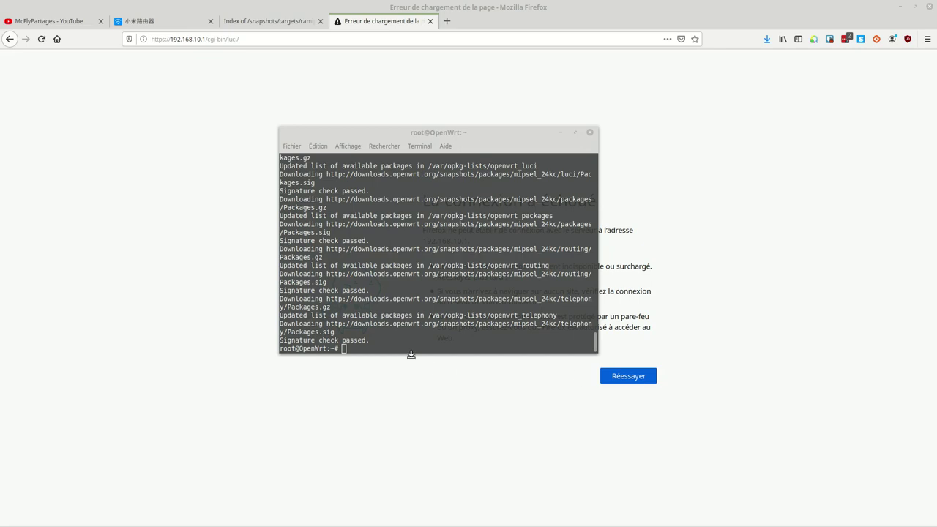
{"action": "left_click", "coordinate": [394, 338]}
{"action": "right_click", "coordinate": [394, 338]}
{"action": "left_click", "coordinate": [423, 398]}
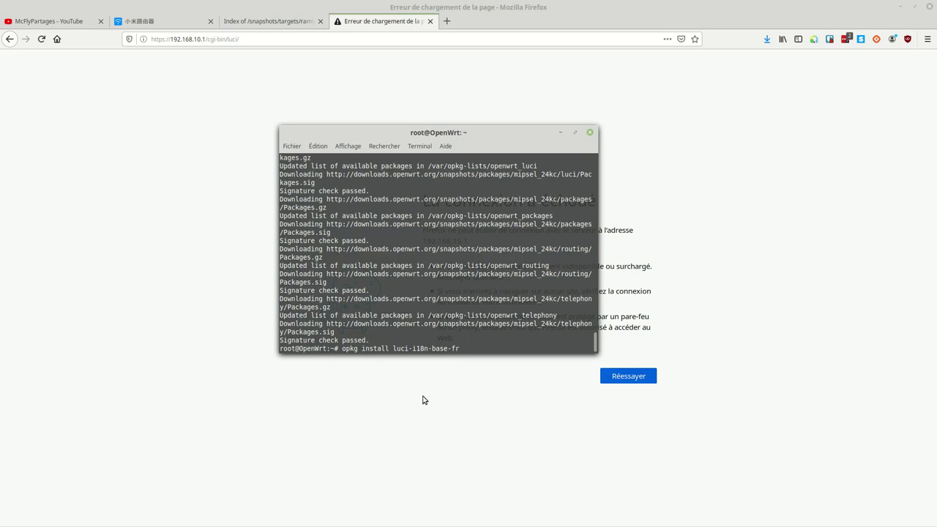
{"action": "key", "text": "Return"}
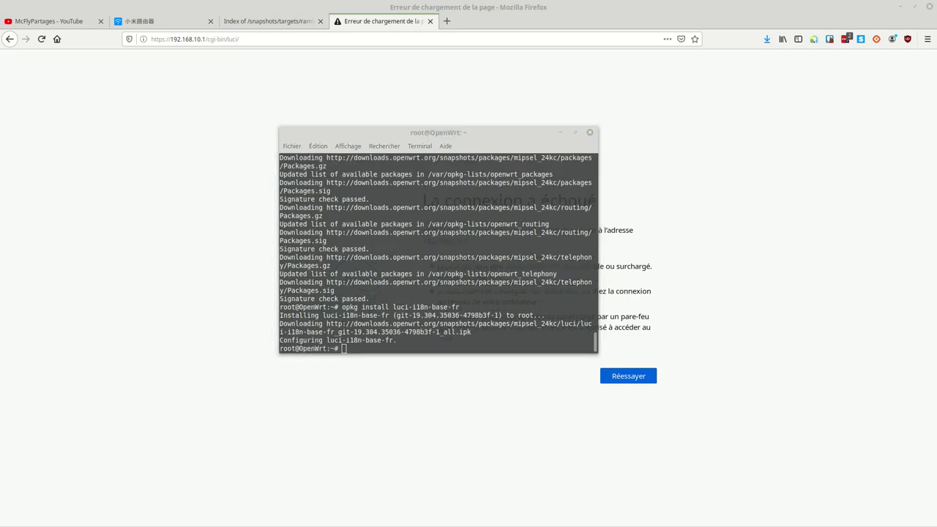
{"action": "right_click", "coordinate": [402, 342]}
{"action": "left_click", "coordinate": [423, 404]}
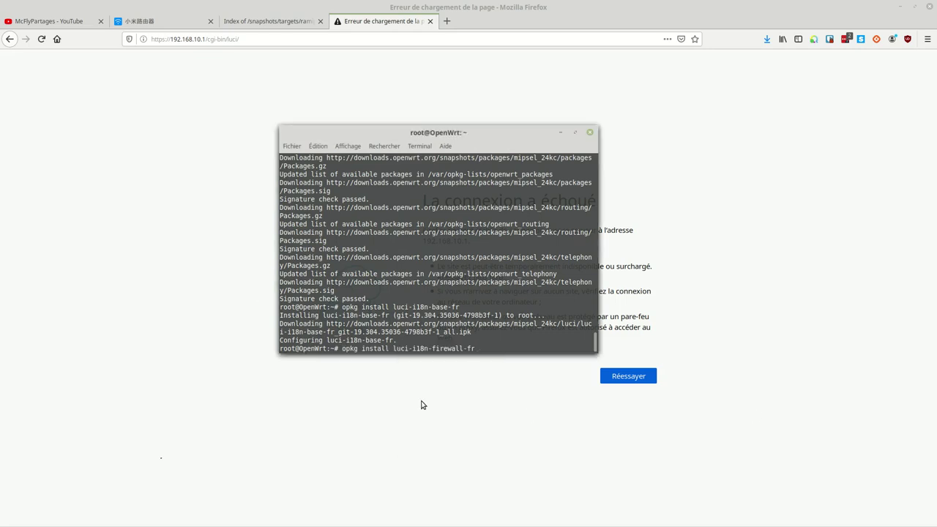
{"action": "key", "text": "Return"}
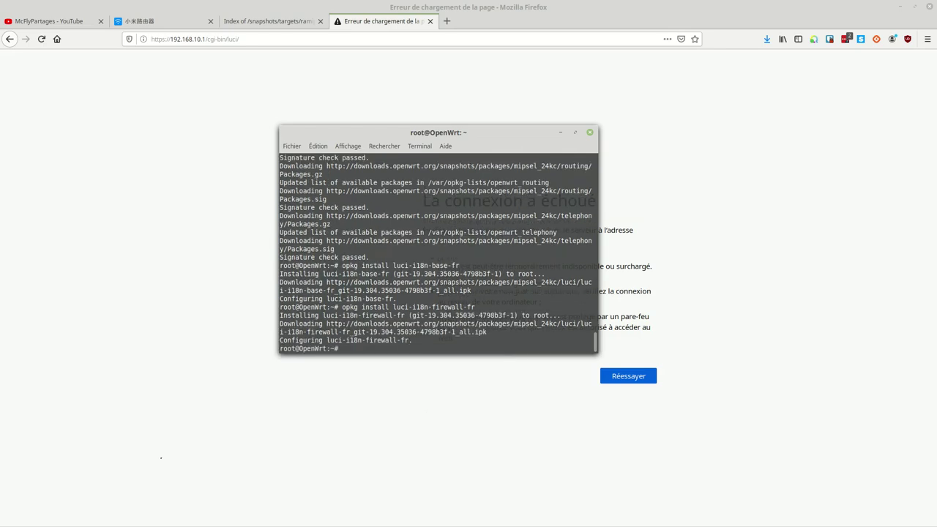
{"action": "left_click", "coordinate": [303, 40]}
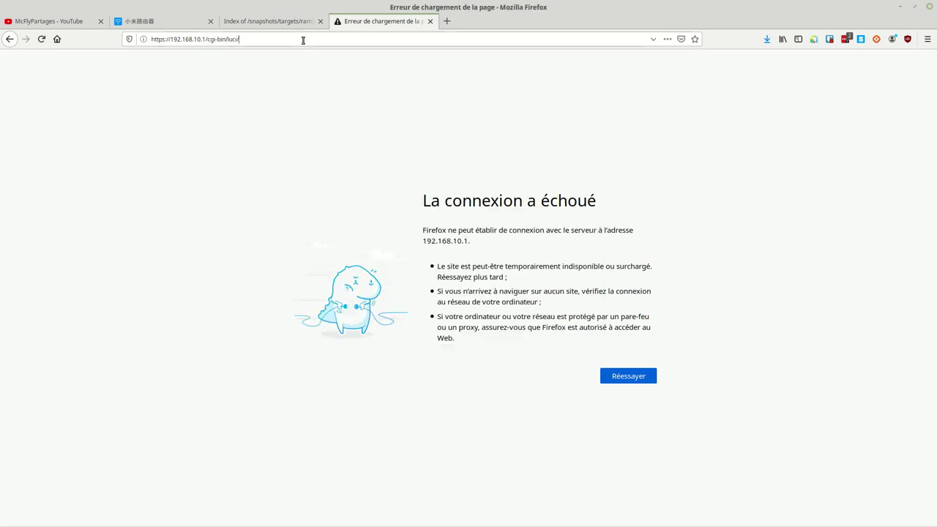
{"action": "key", "text": "Return"}
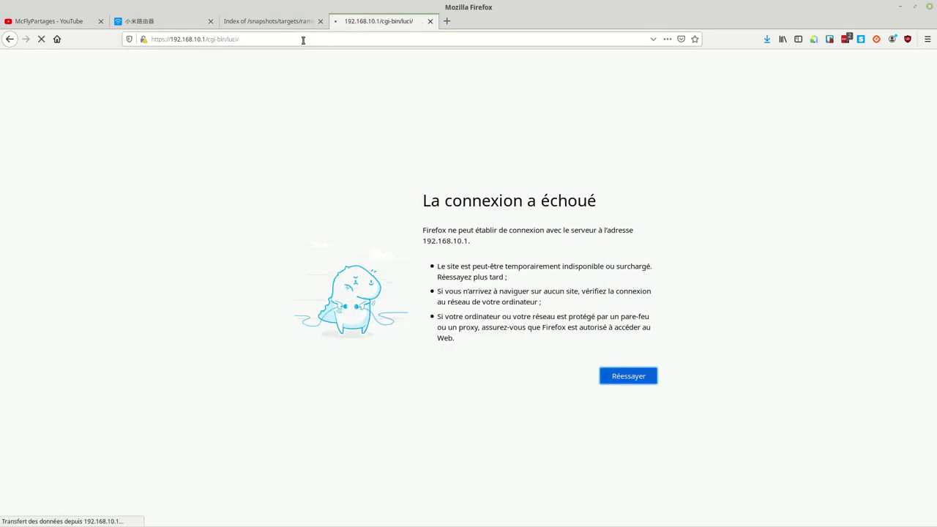
{"action": "left_click", "coordinate": [607, 174]}
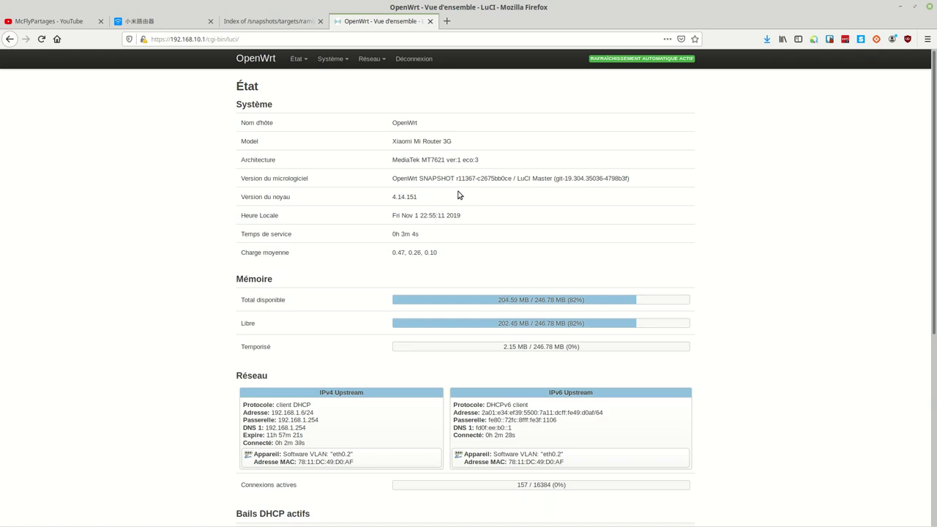
{"action": "mouse_move", "coordinate": [371, 66]}
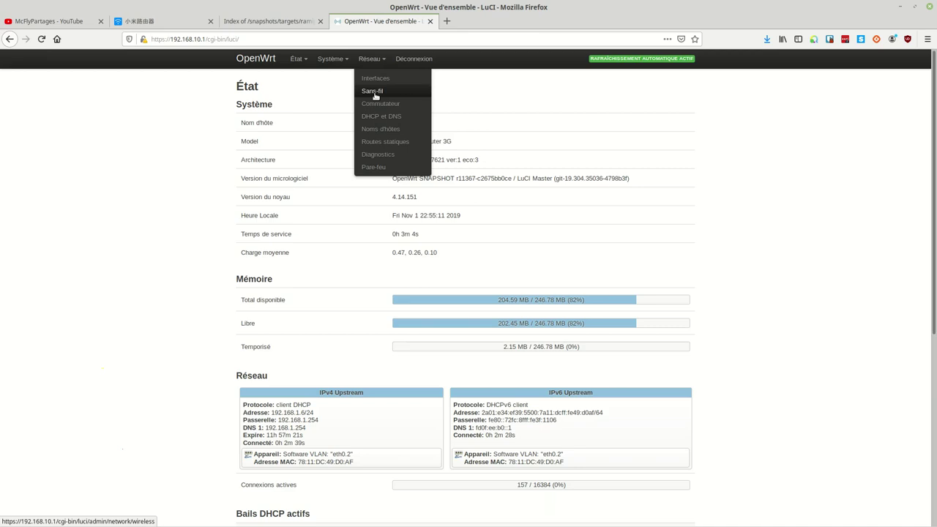
{"action": "left_click", "coordinate": [372, 91]}
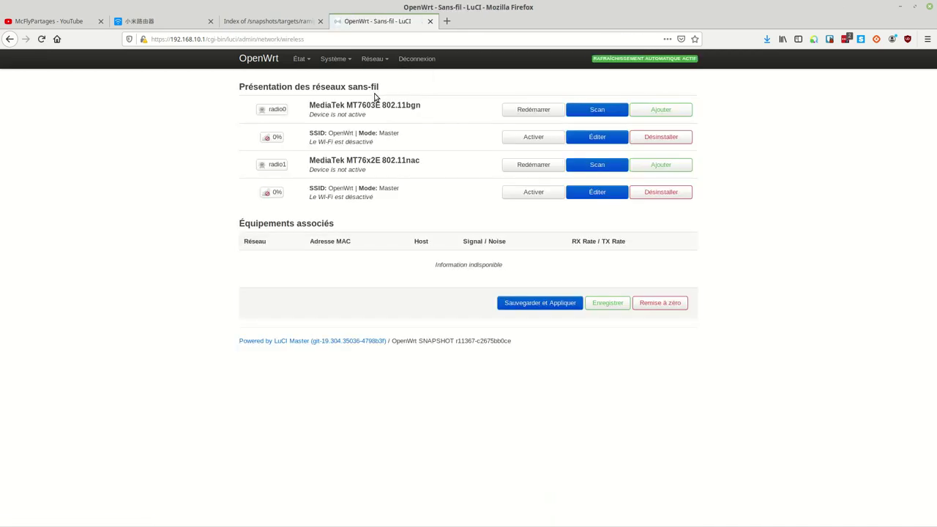
Delete the default OpenWrt SSIDs on radio0 and radio1, then add a radio0 network
{"action": "left_click", "coordinate": [666, 139]}
{"action": "left_click", "coordinate": [666, 165]}
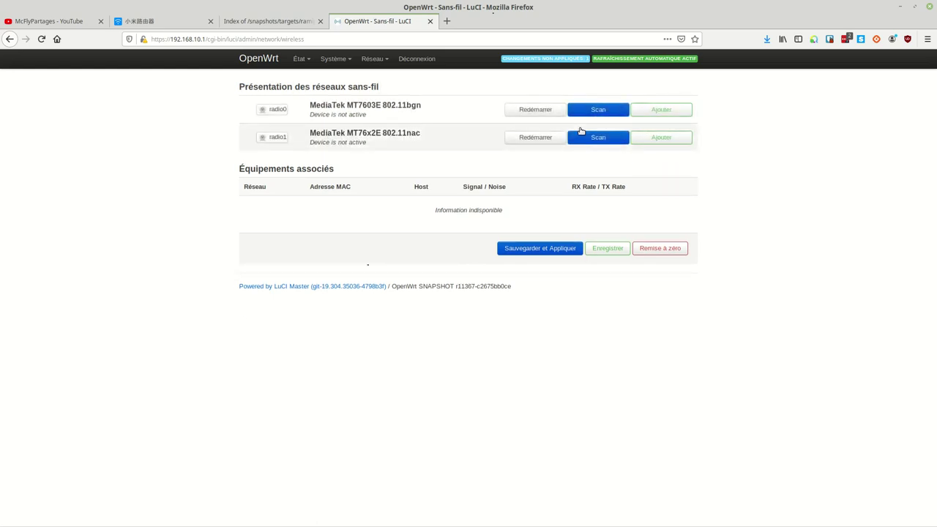
{"action": "left_click", "coordinate": [658, 111]}
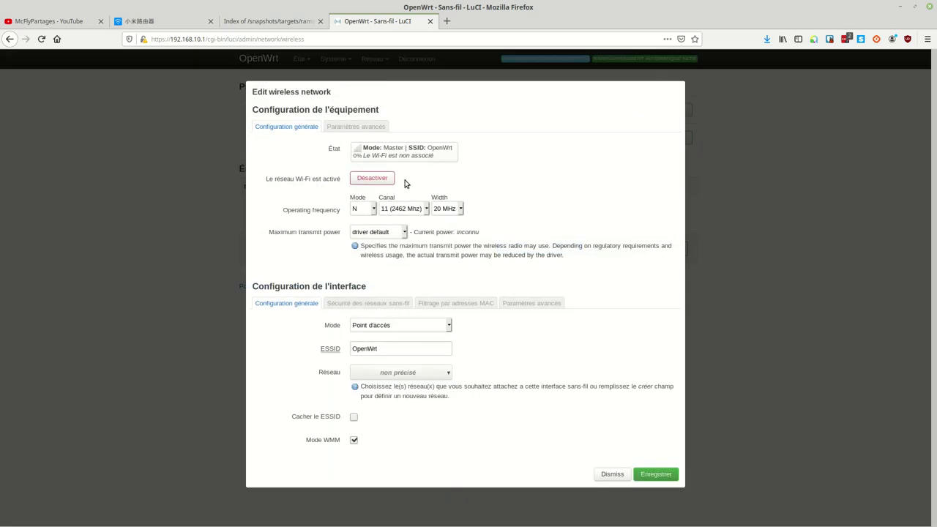
Keep Point d'accès mode, set ESSID McFlyPartages, and attach it to lan
{"action": "left_click", "coordinate": [413, 327]}
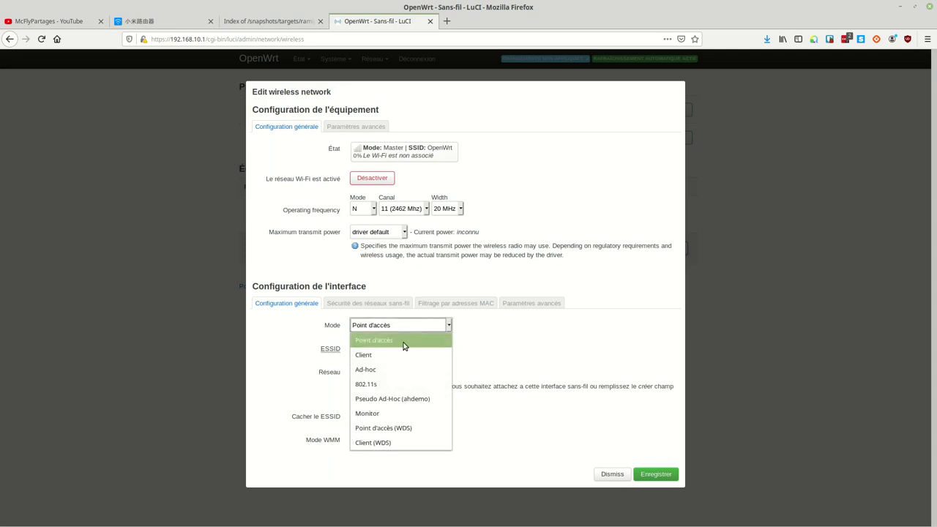
{"action": "left_click", "coordinate": [398, 347]}
{"action": "key", "text": "Tab"}
{"action": "type", "text": "McFlyPartages"}
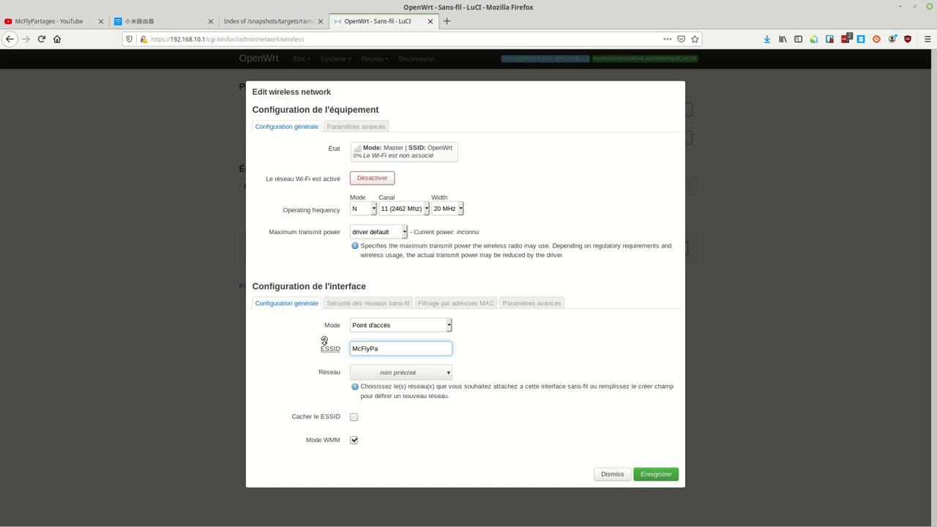
{"action": "left_click", "coordinate": [402, 374]}
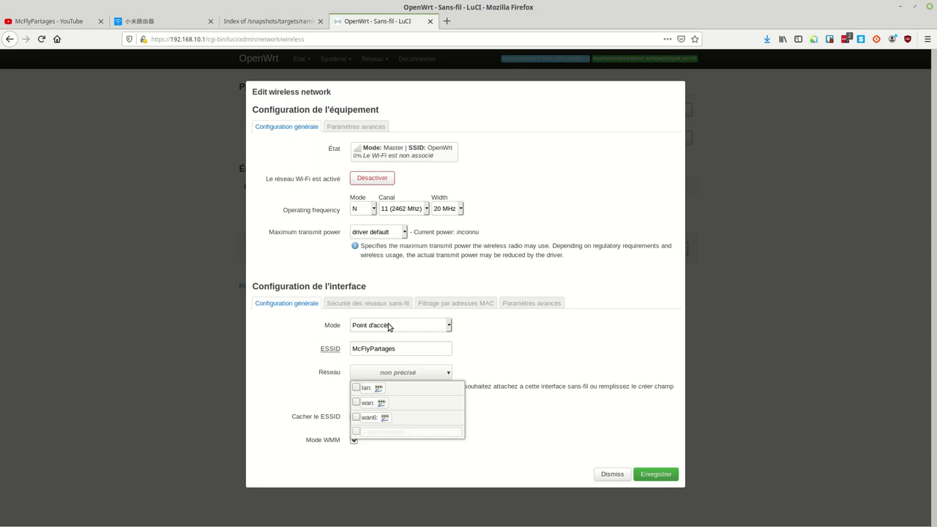
{"action": "left_click", "coordinate": [358, 388]}
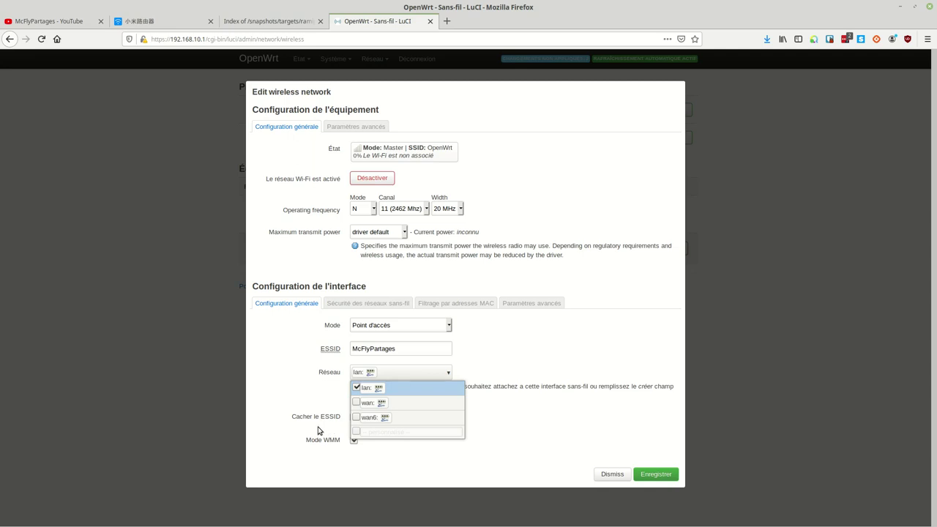
{"action": "left_click", "coordinate": [345, 427]}
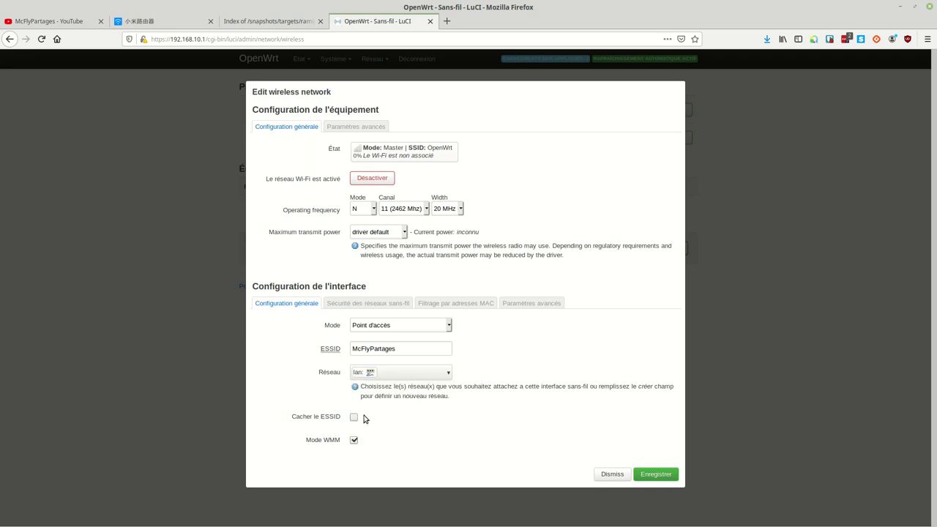
Choose WPA2-PSK encryption, enter the Wi-Fi key, and save the McFlyPartages network
{"action": "left_click", "coordinate": [359, 305]}
{"action": "left_click", "coordinate": [412, 325]}
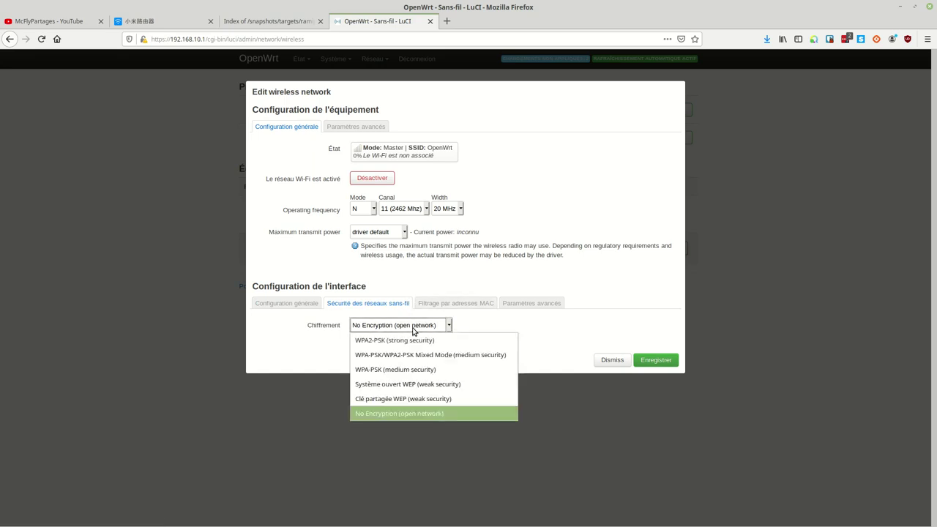
{"action": "left_click", "coordinate": [407, 340]}
{"action": "left_click", "coordinate": [377, 371]}
{"action": "type", "text": "1"}
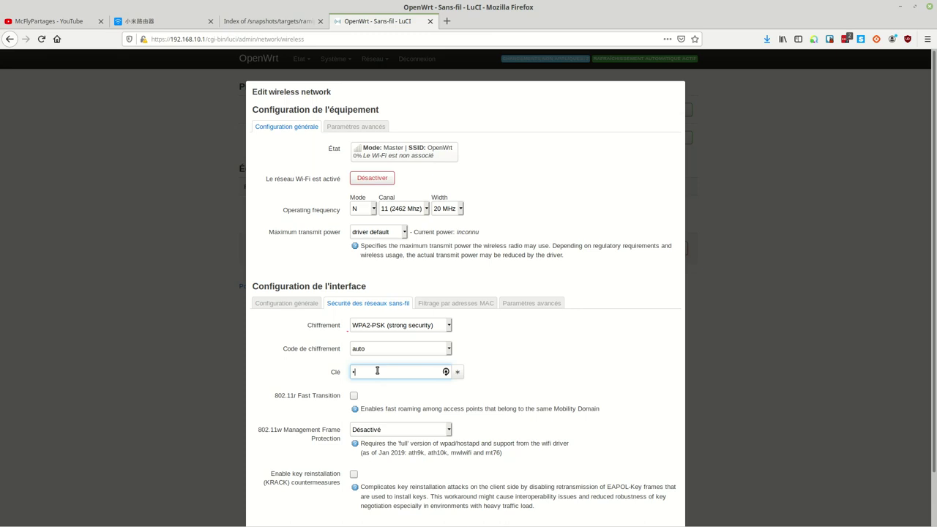
{"action": "type", "text": "2"}
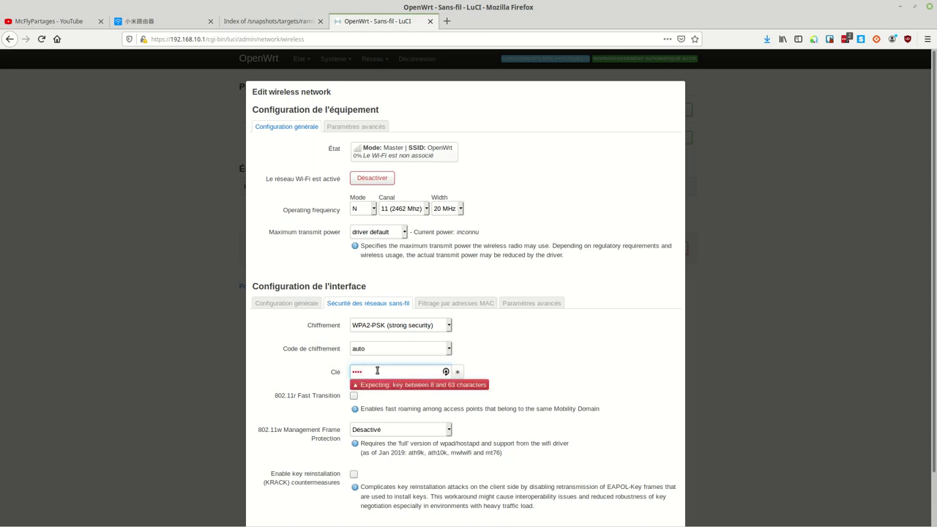
{"action": "key", "text": "BackSpace"}
{"action": "key", "text": "BackSpace"}
{"action": "type", "text": "123456789012345"}
{"action": "scroll", "coordinate": [437, 368], "scroll_direction": "down", "scroll_amount": 2}
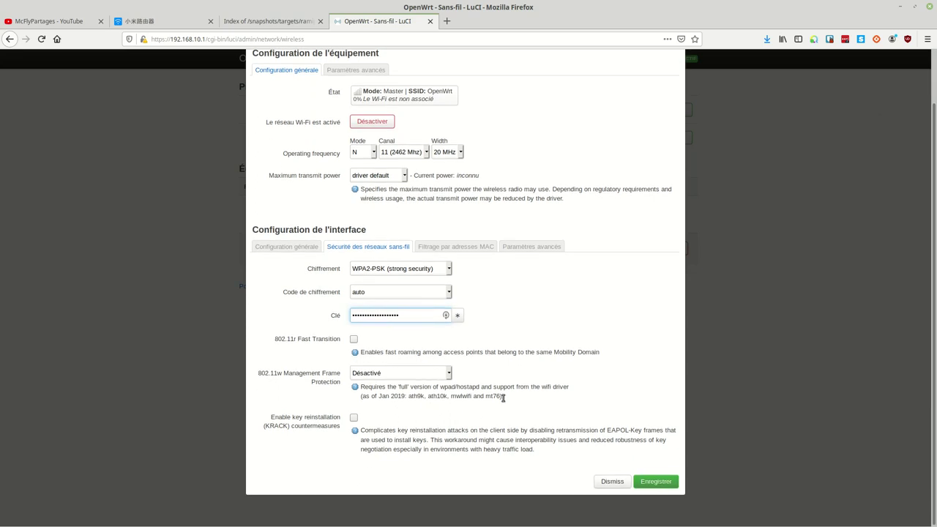
{"action": "left_click", "coordinate": [655, 482]}
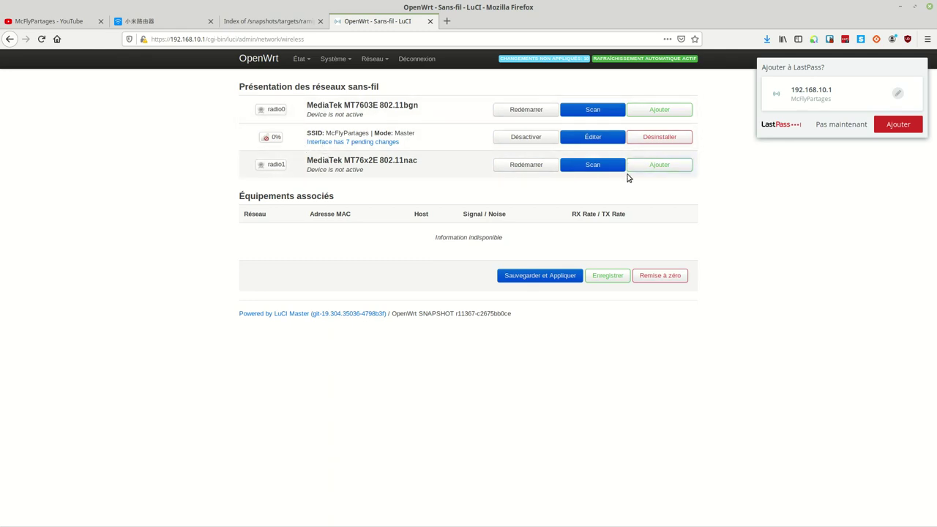
Add a radio1 network named McFlyPartages attached to lan
{"action": "left_click", "coordinate": [658, 165]}
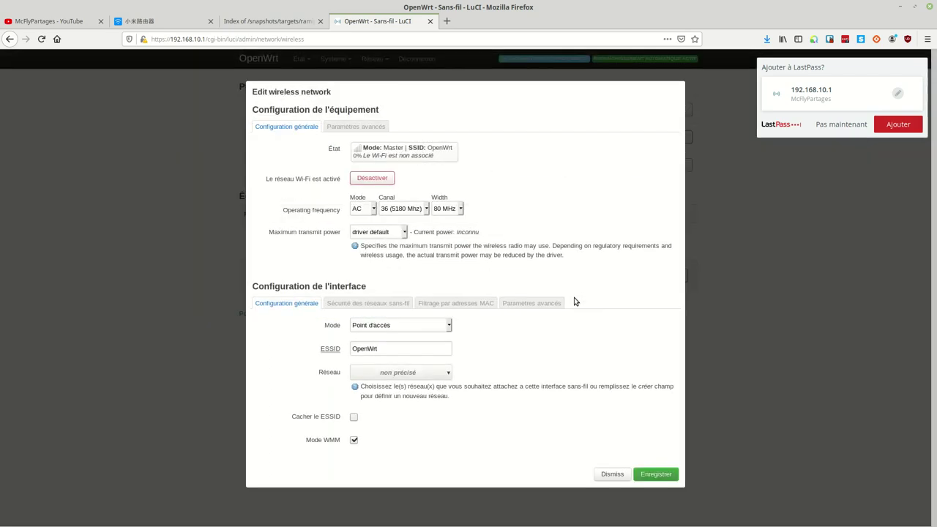
{"action": "left_click_drag", "start_coordinate": [403, 346], "coordinate": [336, 352]}
{"action": "type", "text": "McFlyPartages"}
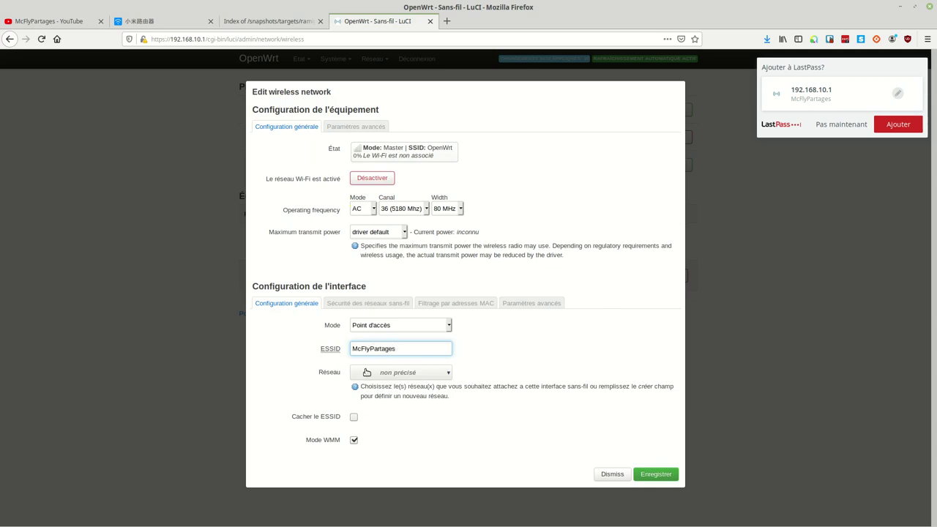
{"action": "left_click", "coordinate": [367, 372]}
{"action": "left_click", "coordinate": [358, 389]}
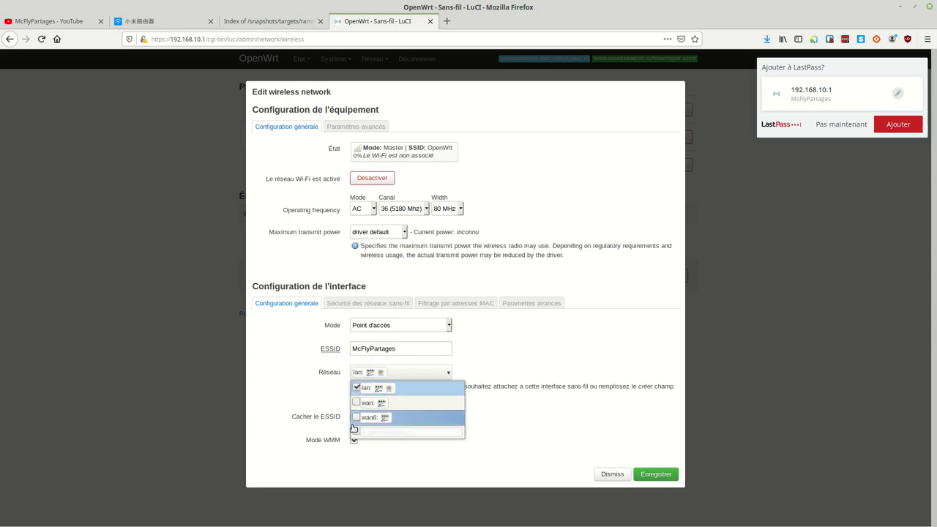
{"action": "left_click", "coordinate": [327, 447]}
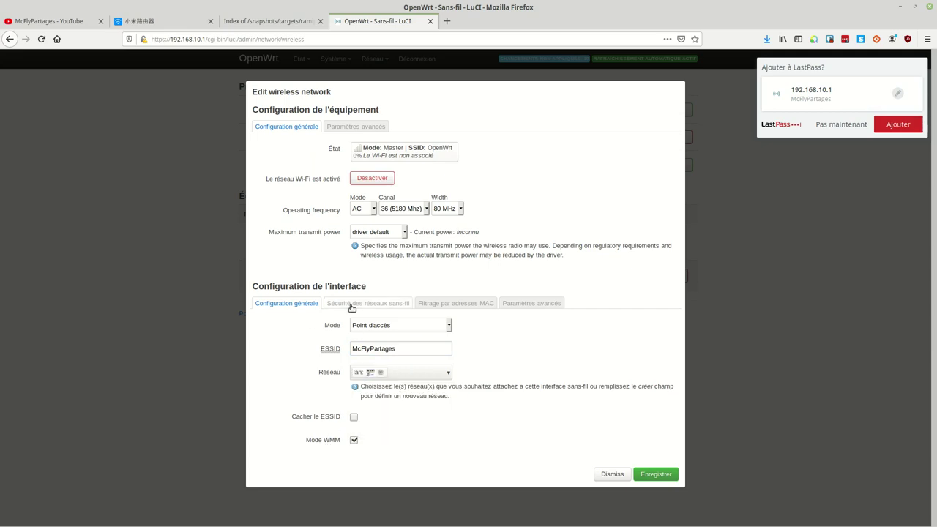
Secure the radio1 network with WPA2-PSK and a passphrase, then save it
{"action": "left_click", "coordinate": [367, 303]}
{"action": "left_click", "coordinate": [385, 324]}
{"action": "left_click", "coordinate": [394, 339]}
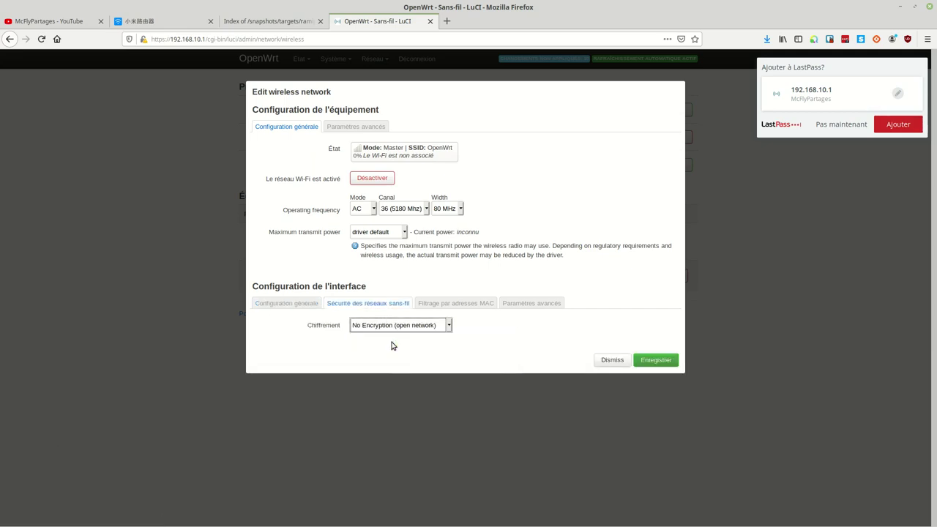
{"action": "left_click", "coordinate": [377, 372]}
{"action": "type", "text": "•"}
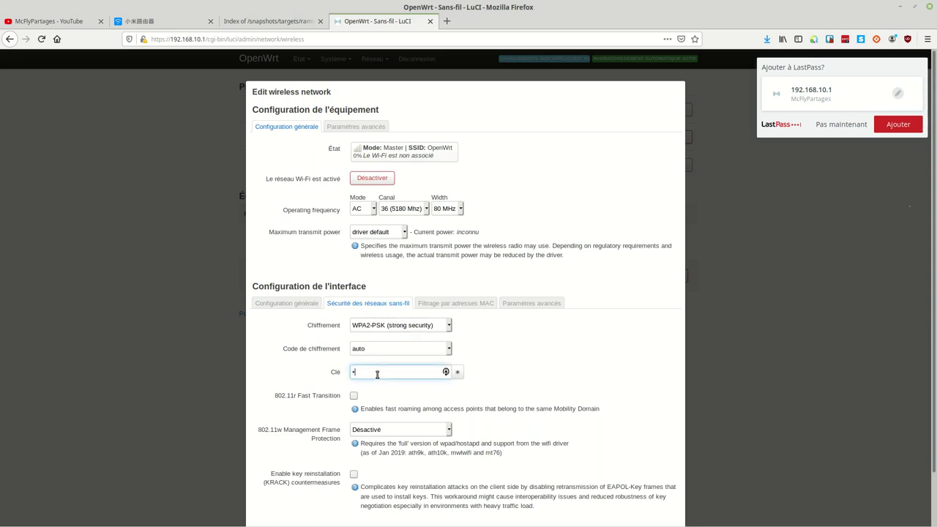
{"action": "type", "text": "••••••••••"}
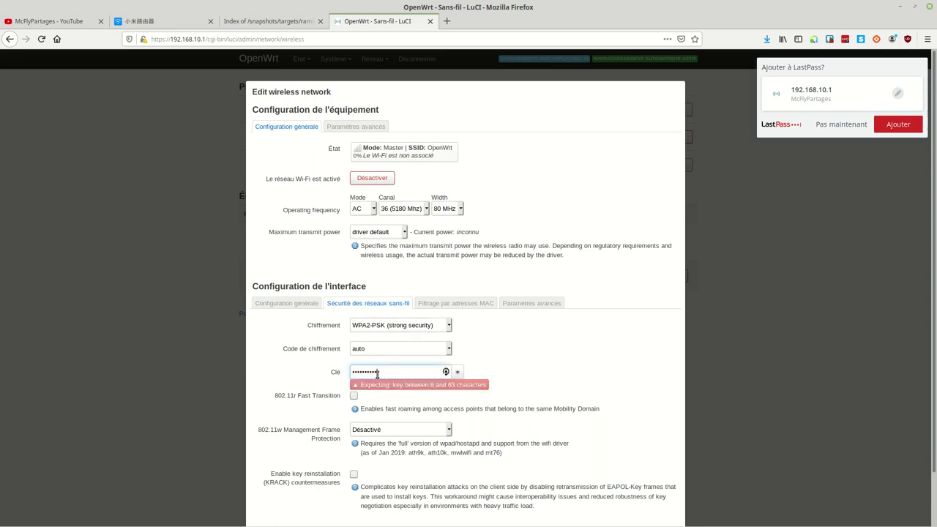
{"action": "type", "text": "•••"}
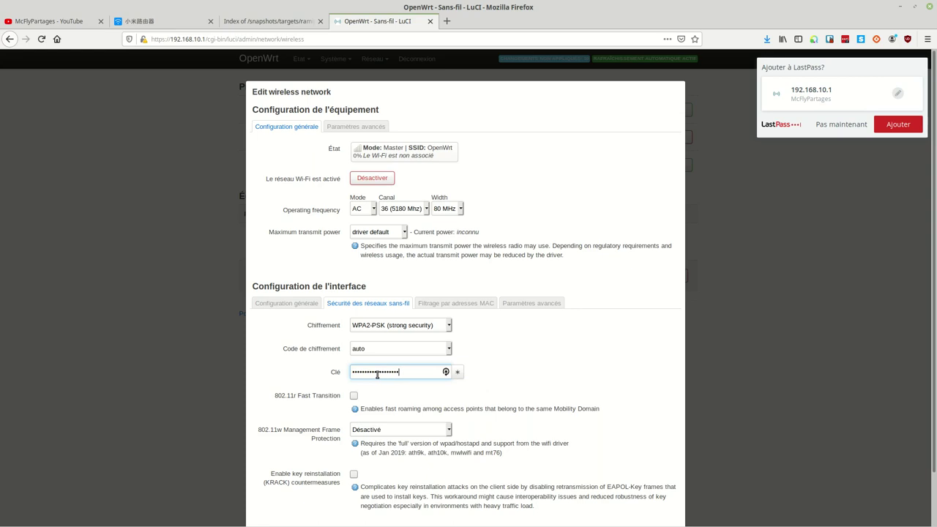
{"action": "scroll", "coordinate": [556, 377], "scroll_direction": "down", "scroll_amount": 2}
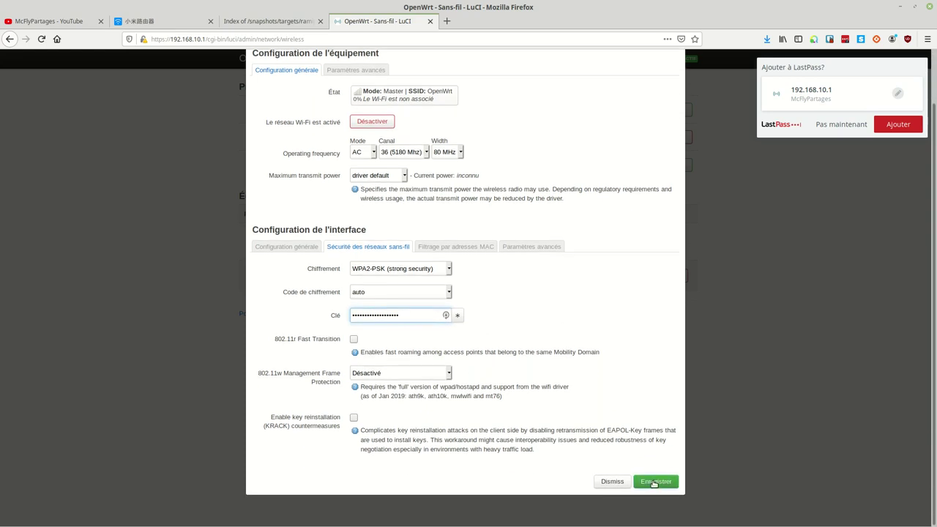
{"action": "left_click", "coordinate": [654, 483]}
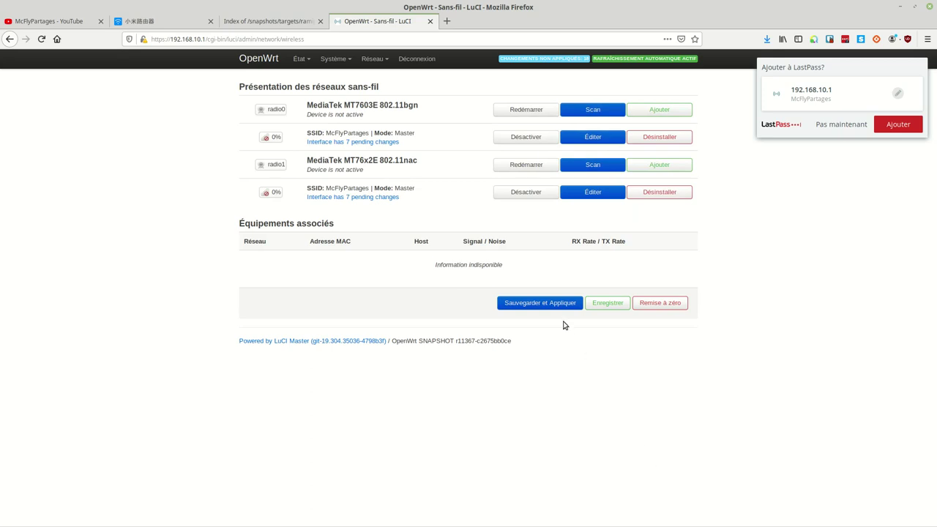
Apply the McFlyPartages WPA2 PSK changes for both radios, then review them on the État > Vue d'ensemble page
{"action": "left_click", "coordinate": [538, 305]}
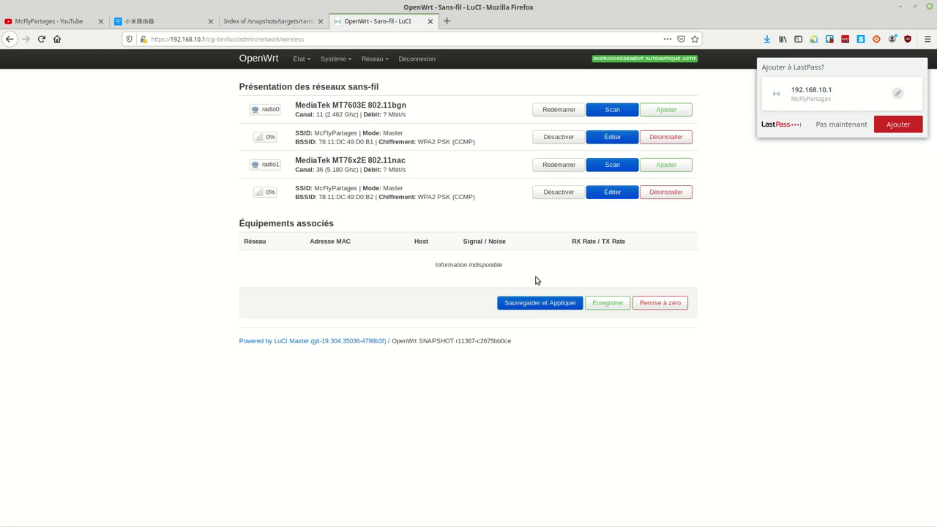
{"action": "left_click", "coordinate": [299, 58]}
{"action": "left_click", "coordinate": [300, 77]}
{"action": "scroll", "coordinate": [434, 263], "scroll_direction": "down", "scroll_amount": 6}
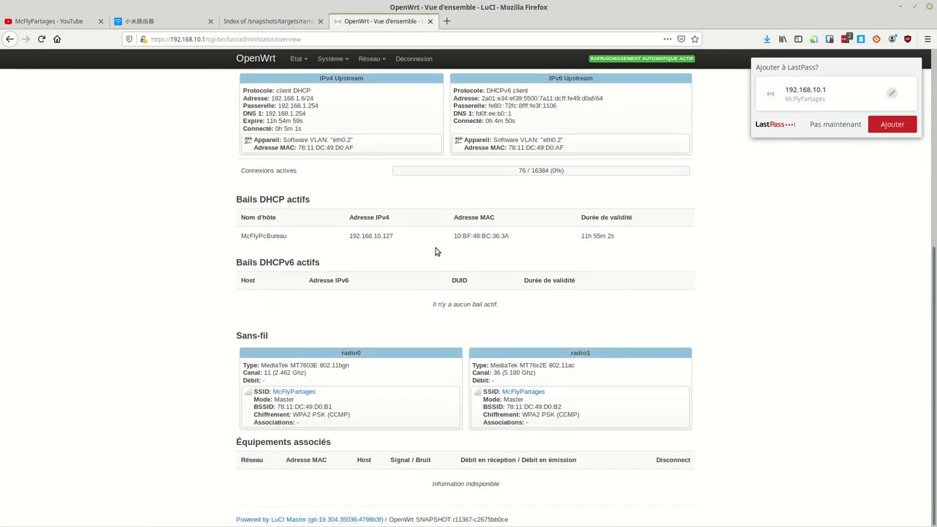
{"action": "scroll", "coordinate": [435, 252], "scroll_direction": "up", "scroll_amount": 6}
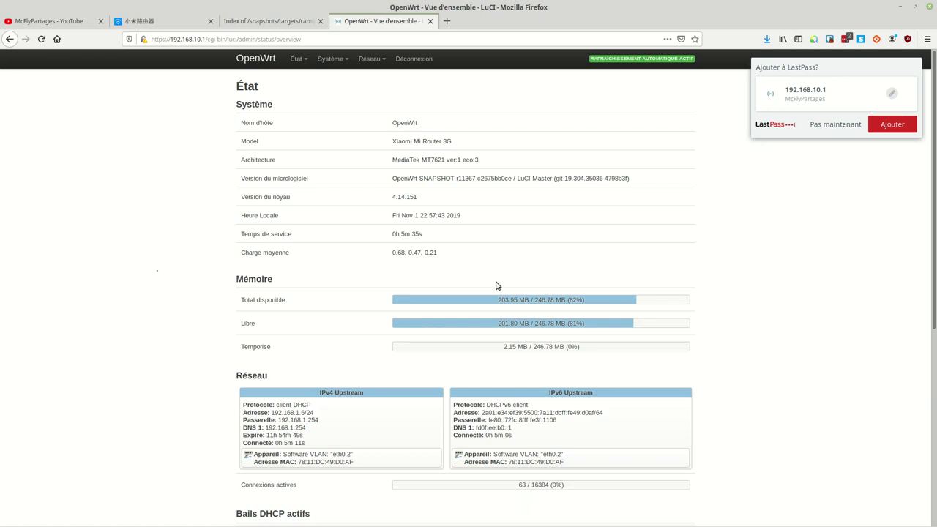
From Sauvegarde / Mise à jour du micrologiciel, build and save the backup-OpenWrt-2019-11-01.tar.gz configuration archive
{"action": "mouse_move", "coordinate": [374, 65]}
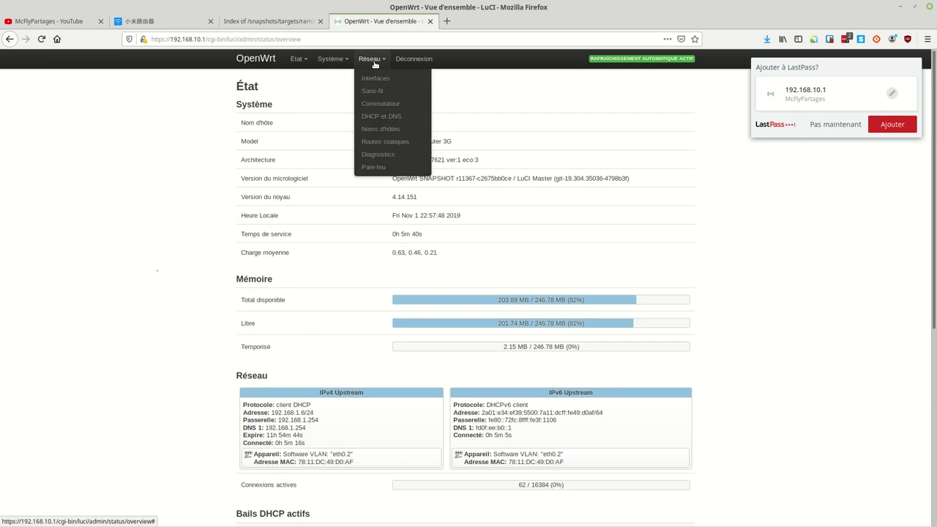
{"action": "mouse_move", "coordinate": [331, 58]}
{"action": "left_click", "coordinate": [335, 173]}
{"action": "left_click", "coordinate": [368, 158]}
{"action": "left_click", "coordinate": [345, 197]}
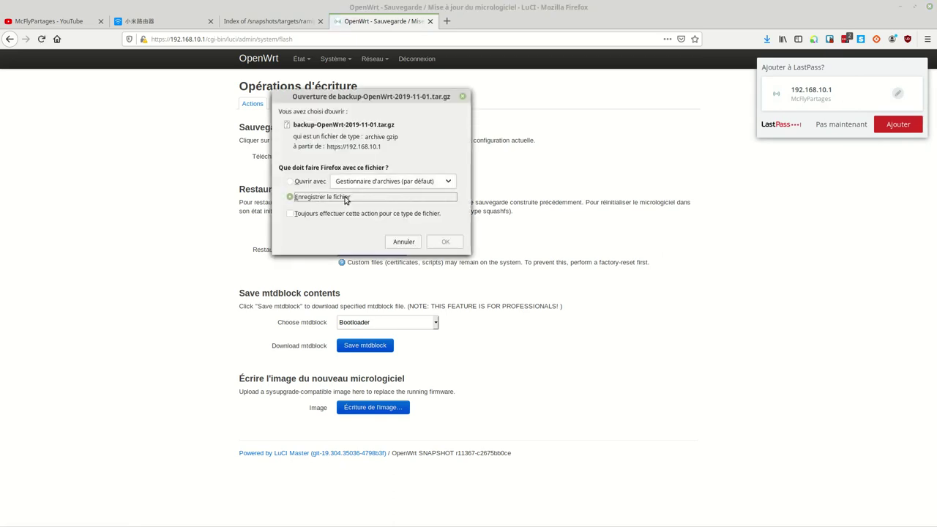
{"action": "left_click", "coordinate": [439, 243]}
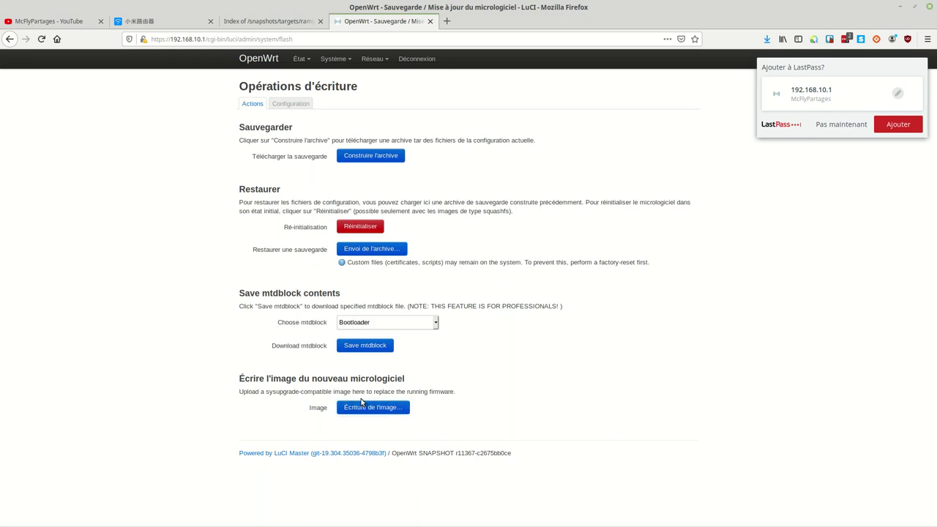
Glance at the Configuration tab, then review system, memory, DHCP lease and wireless details on Vue d'ensemble
{"action": "left_click", "coordinate": [291, 106]}
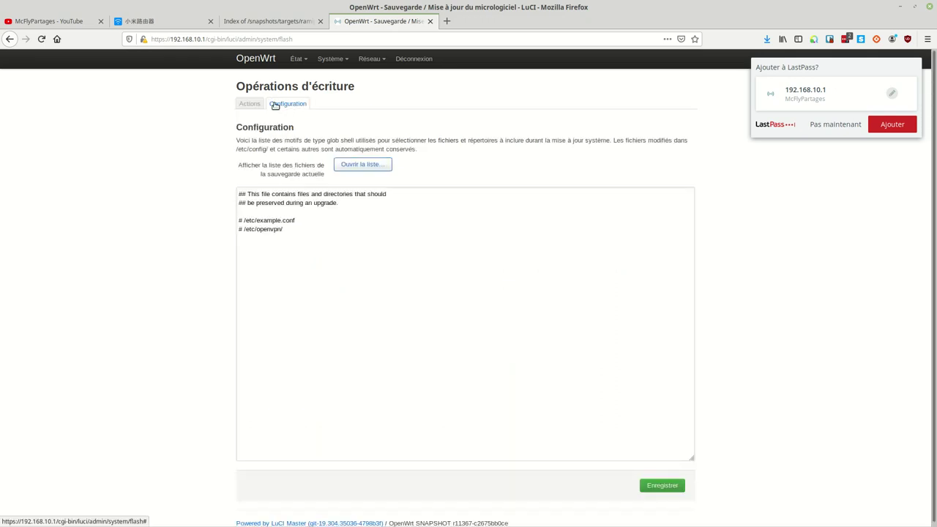
{"action": "left_click", "coordinate": [256, 103]}
{"action": "mouse_move", "coordinate": [299, 63]}
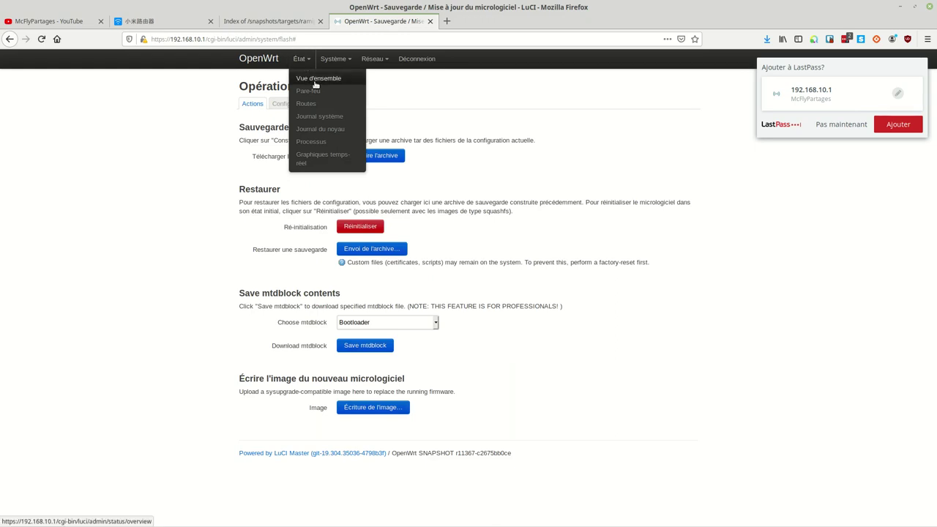
{"action": "left_click", "coordinate": [314, 79]}
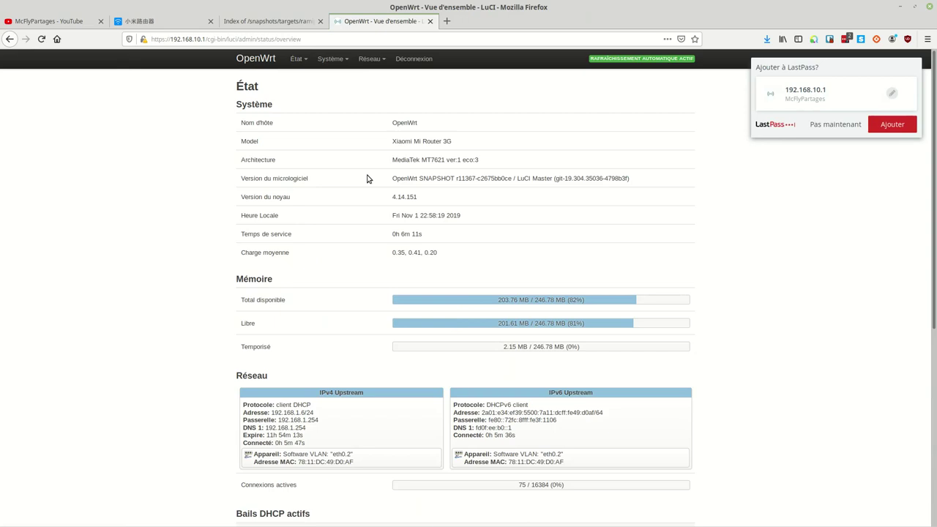
{"action": "scroll", "coordinate": [404, 288], "scroll_direction": "down", "scroll_amount": 5}
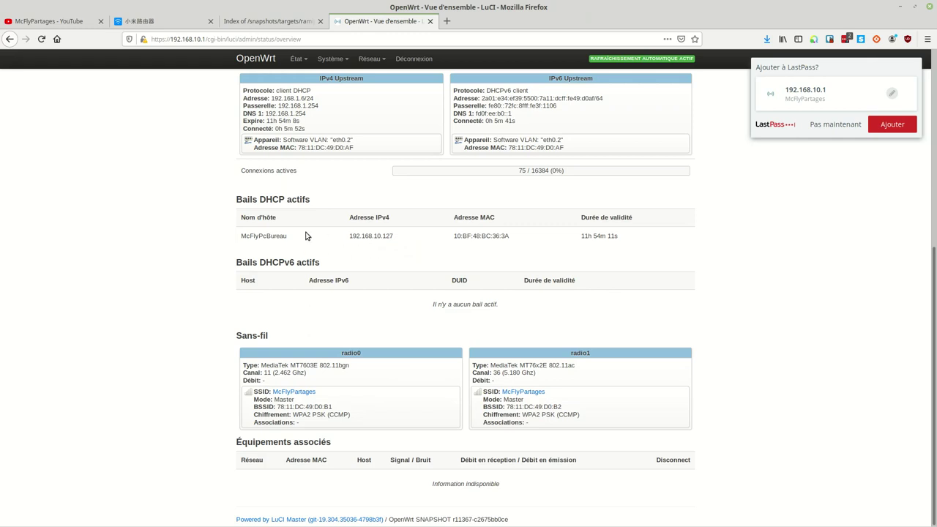
{"action": "scroll", "coordinate": [387, 328], "scroll_direction": "up", "scroll_amount": 4}
{"action": "scroll", "coordinate": [388, 327], "scroll_direction": "down", "scroll_amount": 4}
{"action": "scroll", "coordinate": [564, 399], "scroll_direction": "up", "scroll_amount": 5}
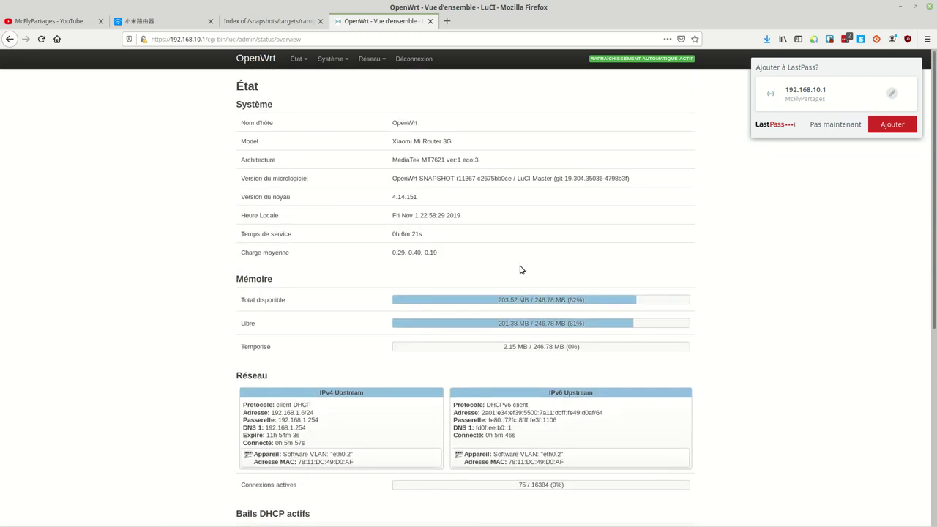
{"action": "mouse_move", "coordinate": [297, 60]}
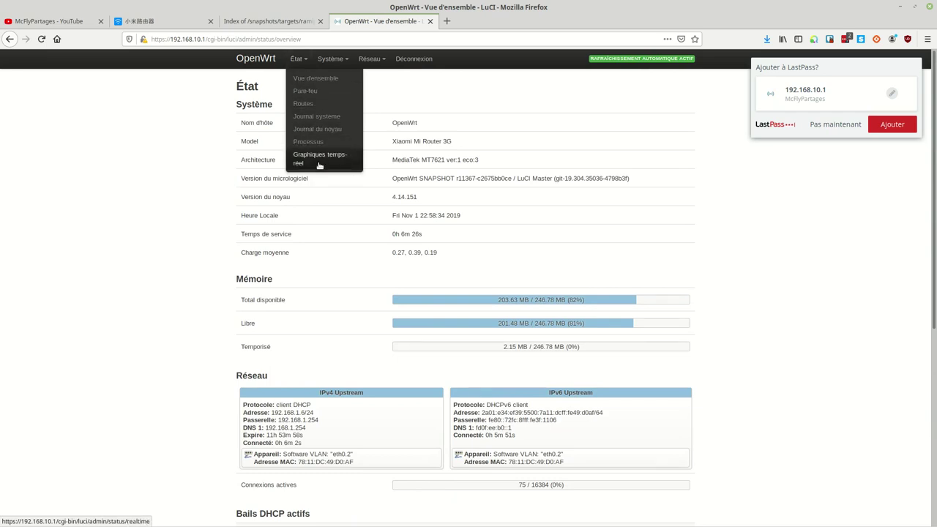
{"action": "mouse_move", "coordinate": [337, 60]}
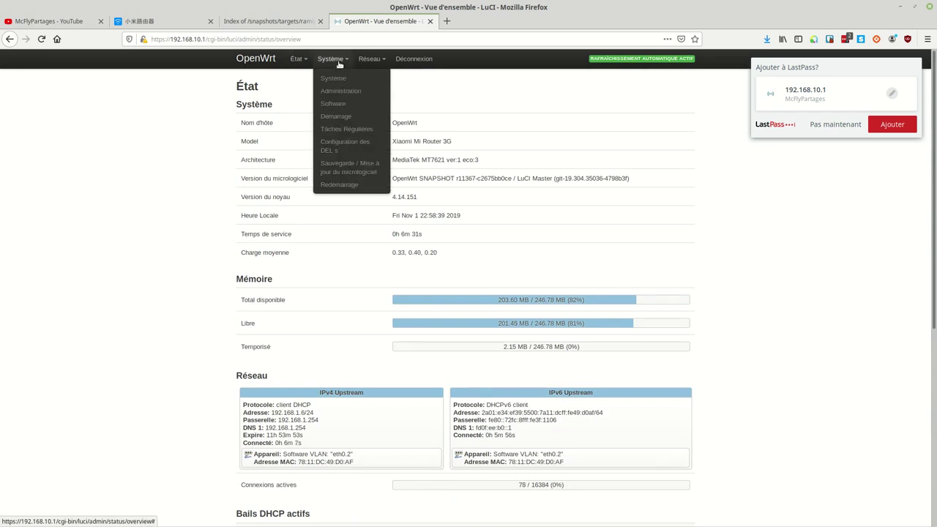
Browse the Software page's 8288 available packages and decline LastPass's offer to save the login
{"action": "left_click", "coordinate": [333, 103]}
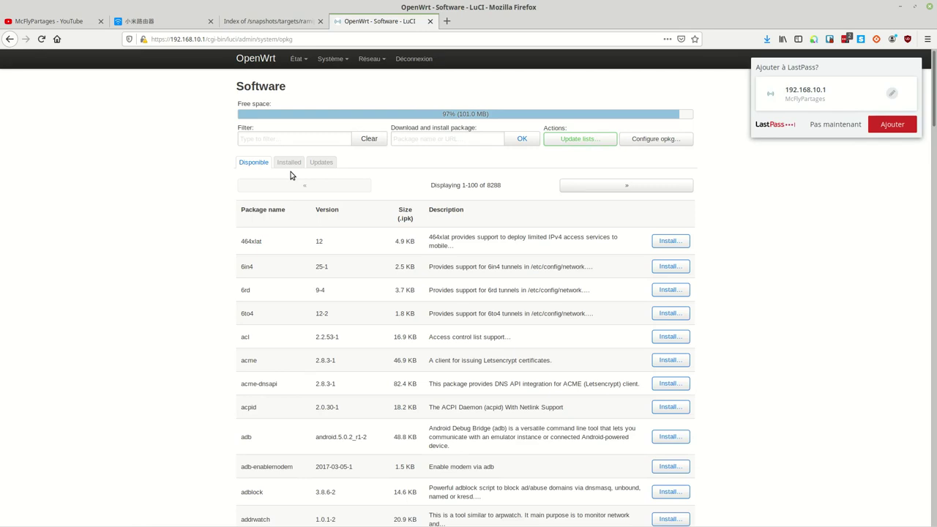
{"action": "scroll", "coordinate": [288, 360], "scroll_direction": "down", "scroll_amount": 3}
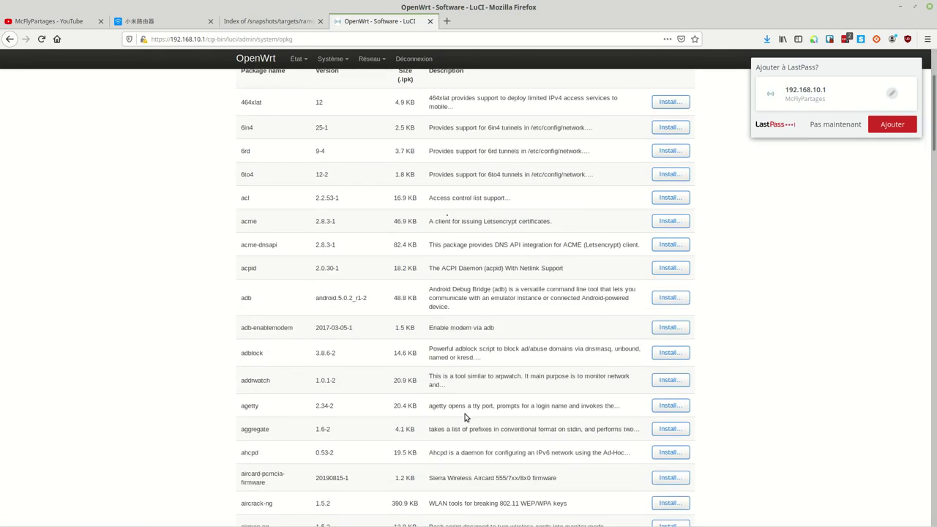
{"action": "scroll", "coordinate": [467, 418], "scroll_direction": "down", "scroll_amount": 2}
{"action": "scroll", "coordinate": [466, 416], "scroll_direction": "down", "scroll_amount": 3}
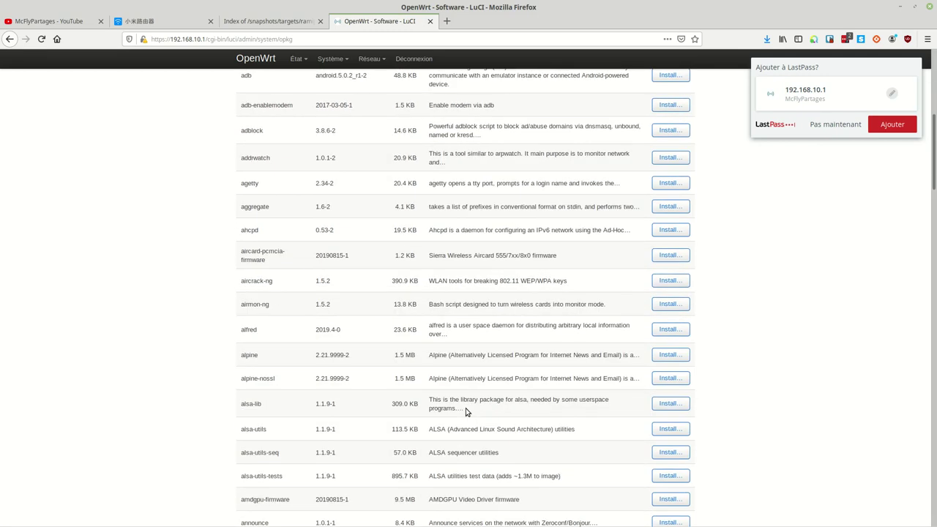
{"action": "scroll", "coordinate": [467, 410], "scroll_direction": "down", "scroll_amount": 3}
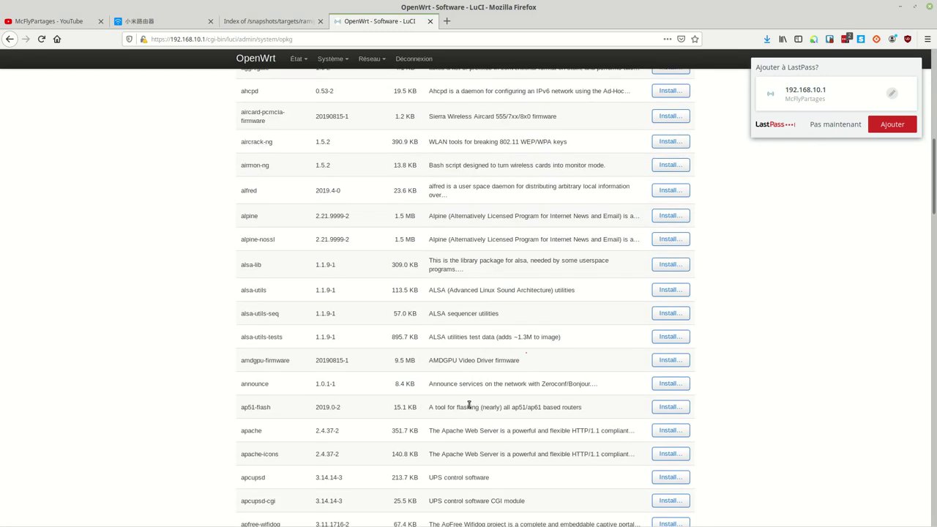
{"action": "scroll", "coordinate": [468, 406], "scroll_direction": "up", "scroll_amount": 20}
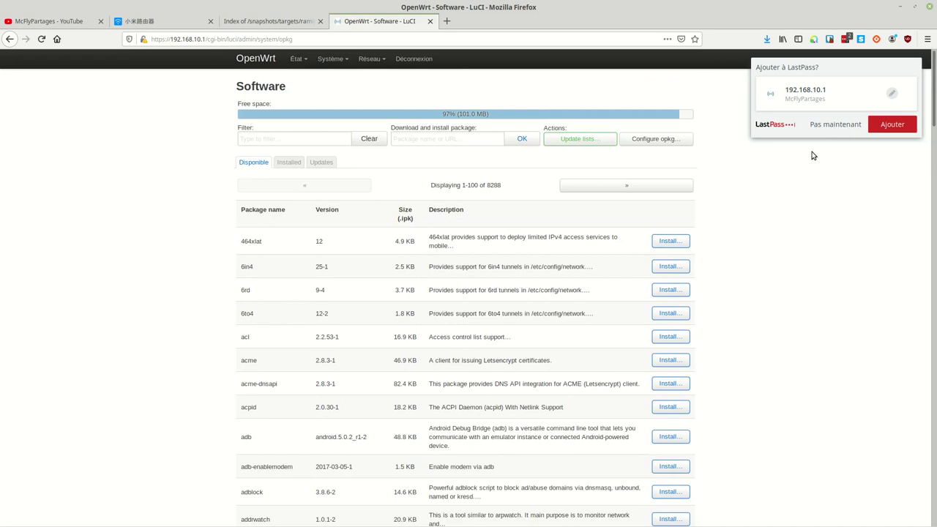
{"action": "left_click", "coordinate": [823, 128]}
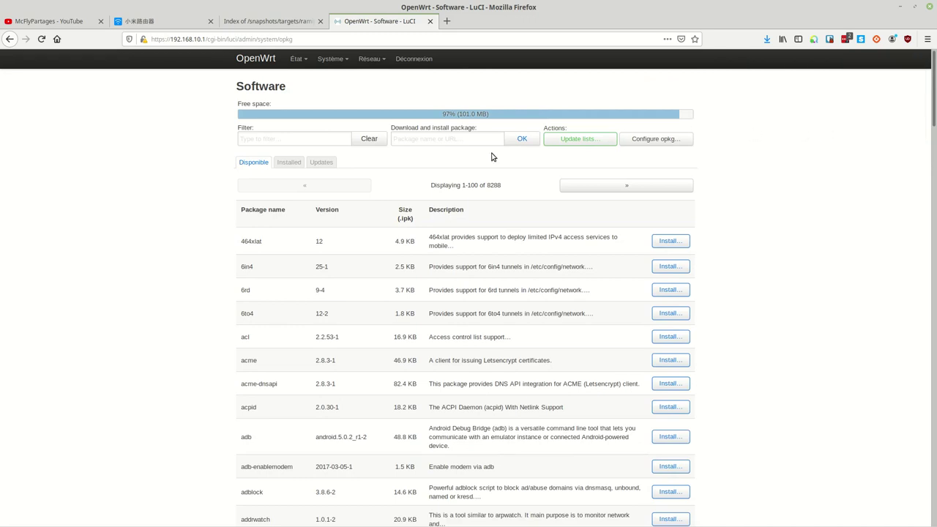
{"action": "left_click", "coordinate": [291, 58]}
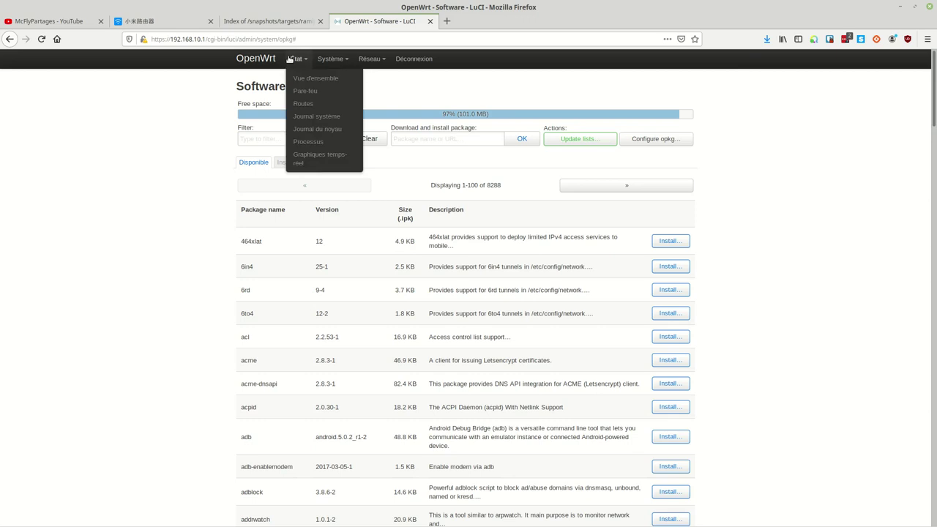